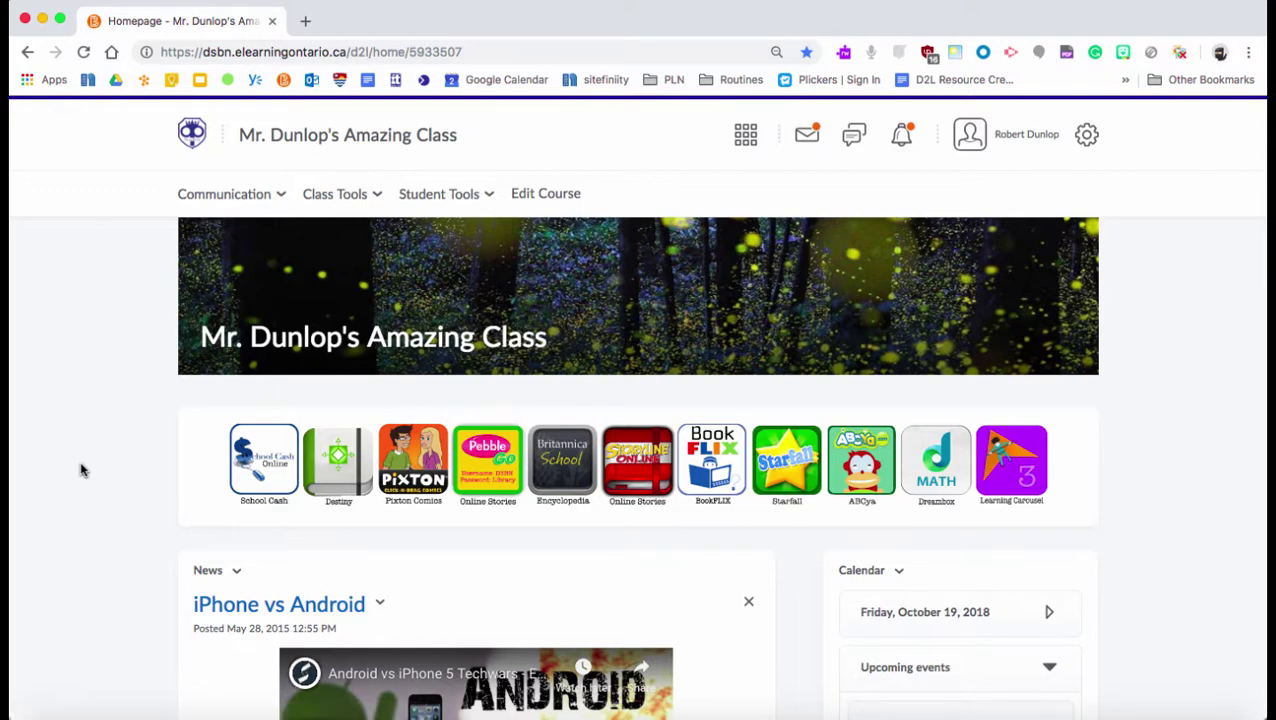
Open the Discussions list of the class from its homepage.
scroll(82, 470, down, 5)
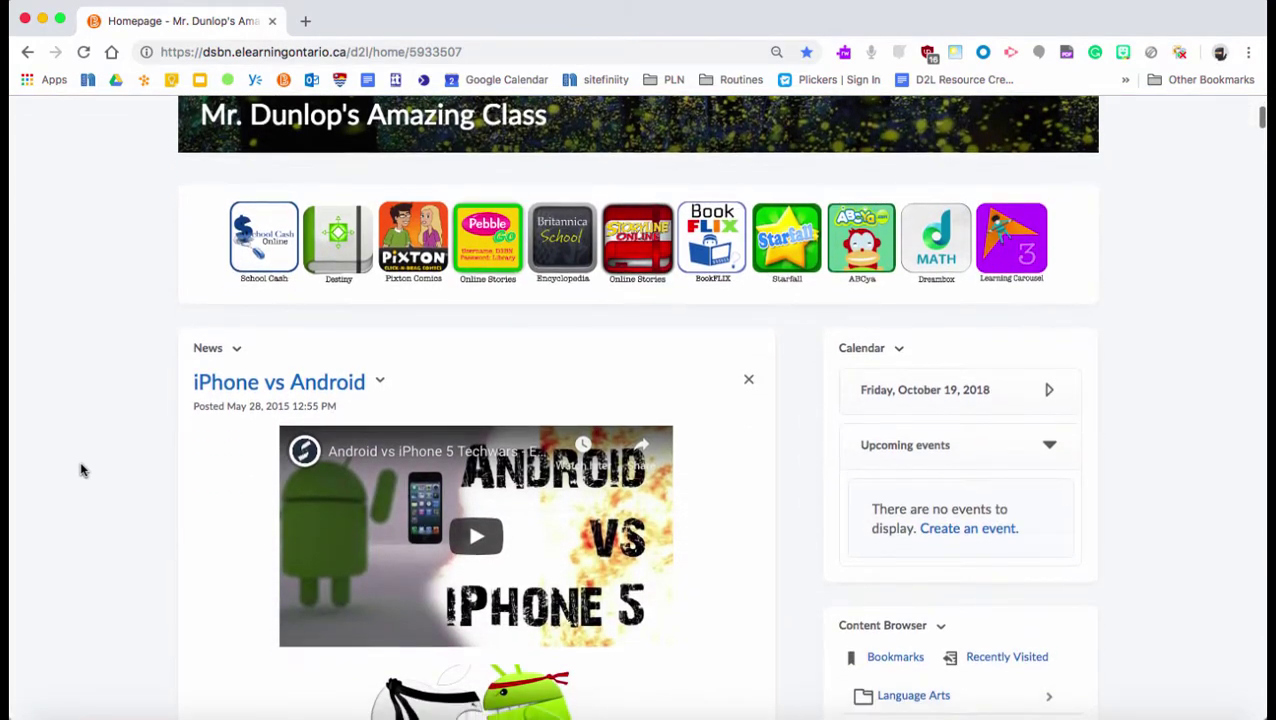
scroll(82, 470, down, 4)
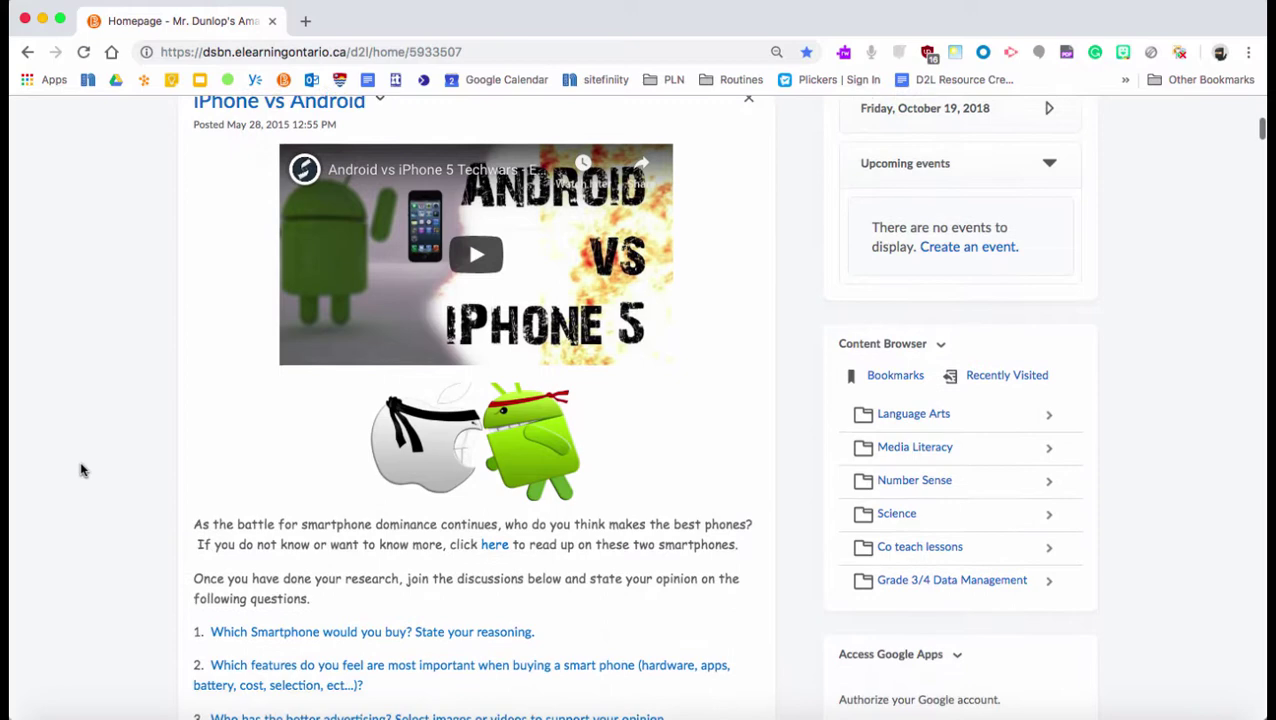
scroll(82, 470, down, 4)
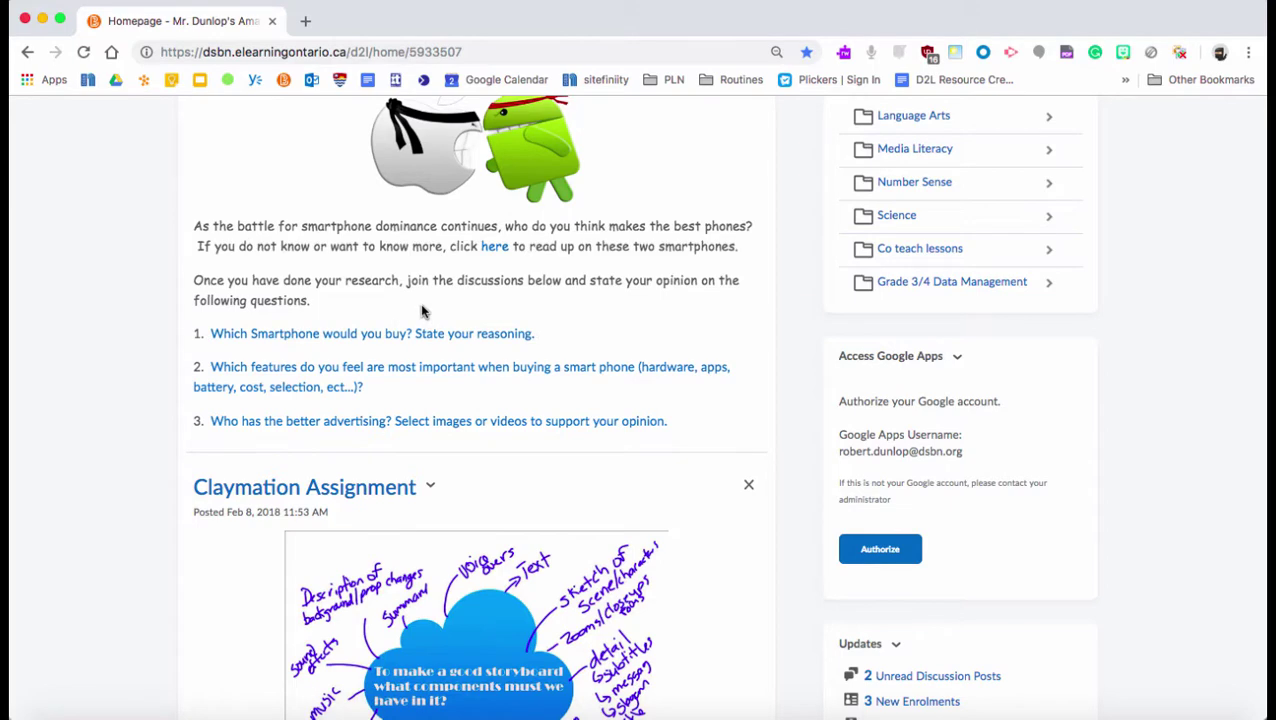
scroll(420, 310, up, 10)
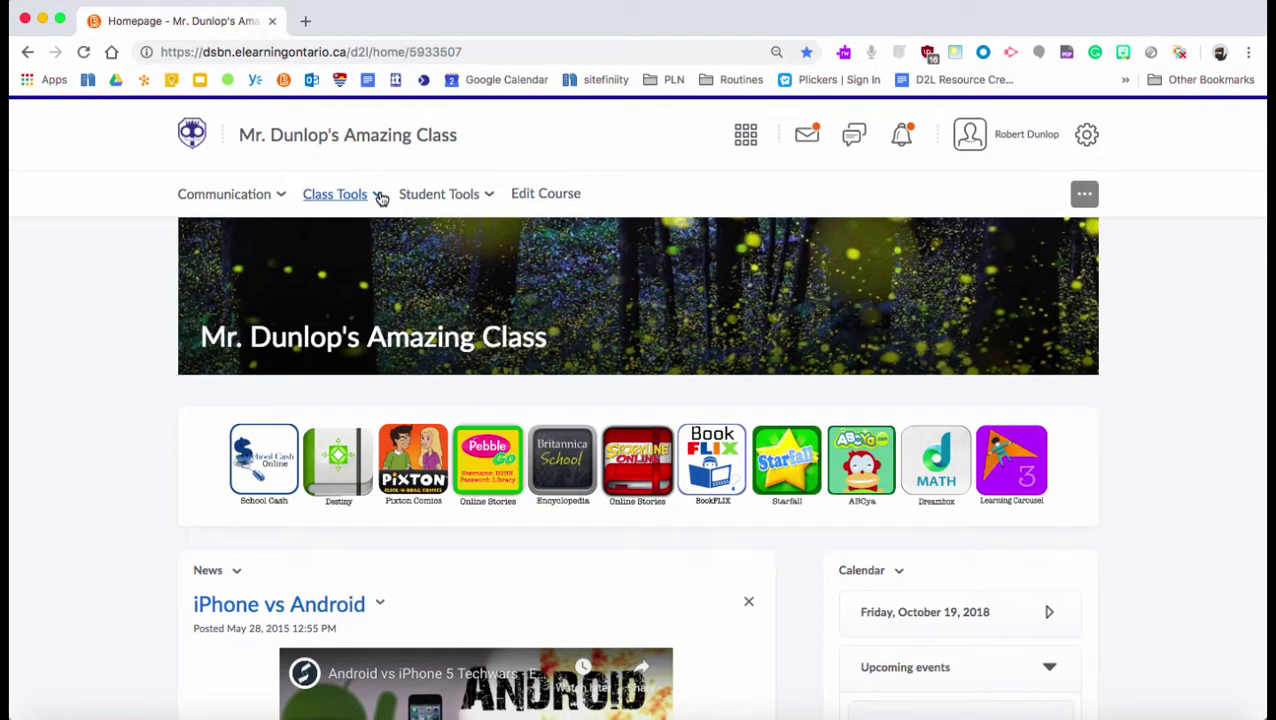
click(380, 196)
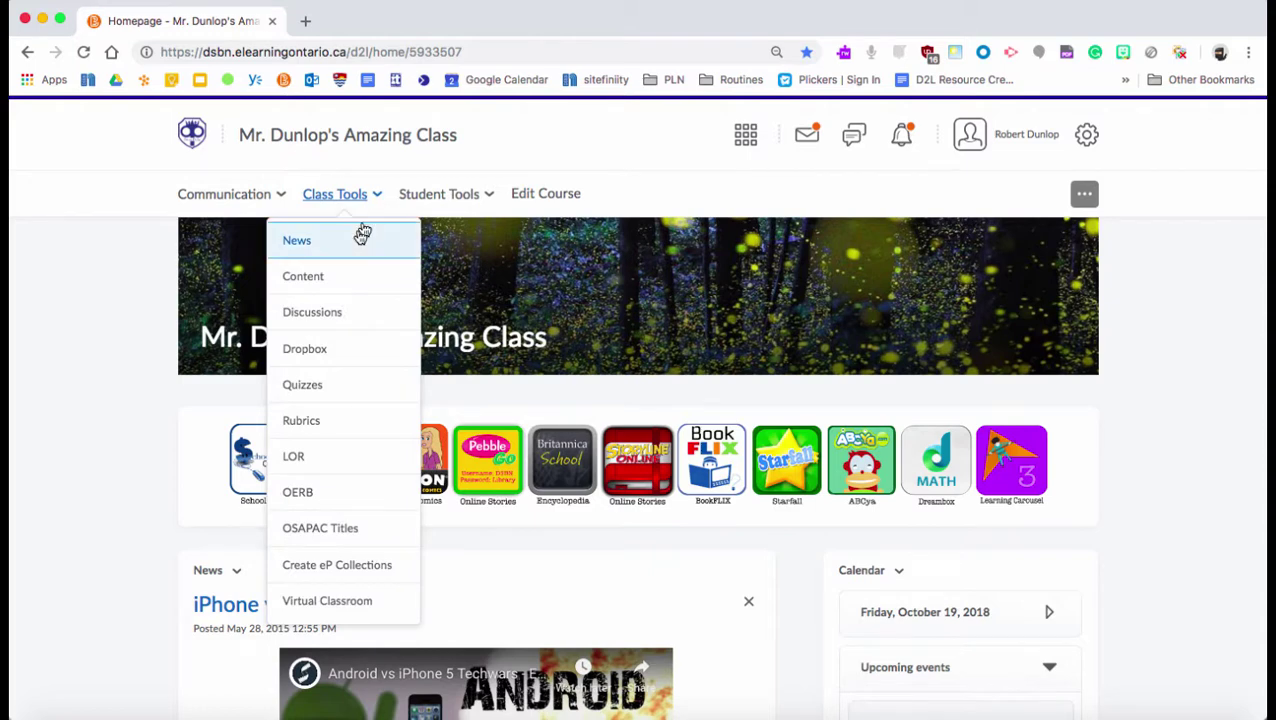
click(323, 313)
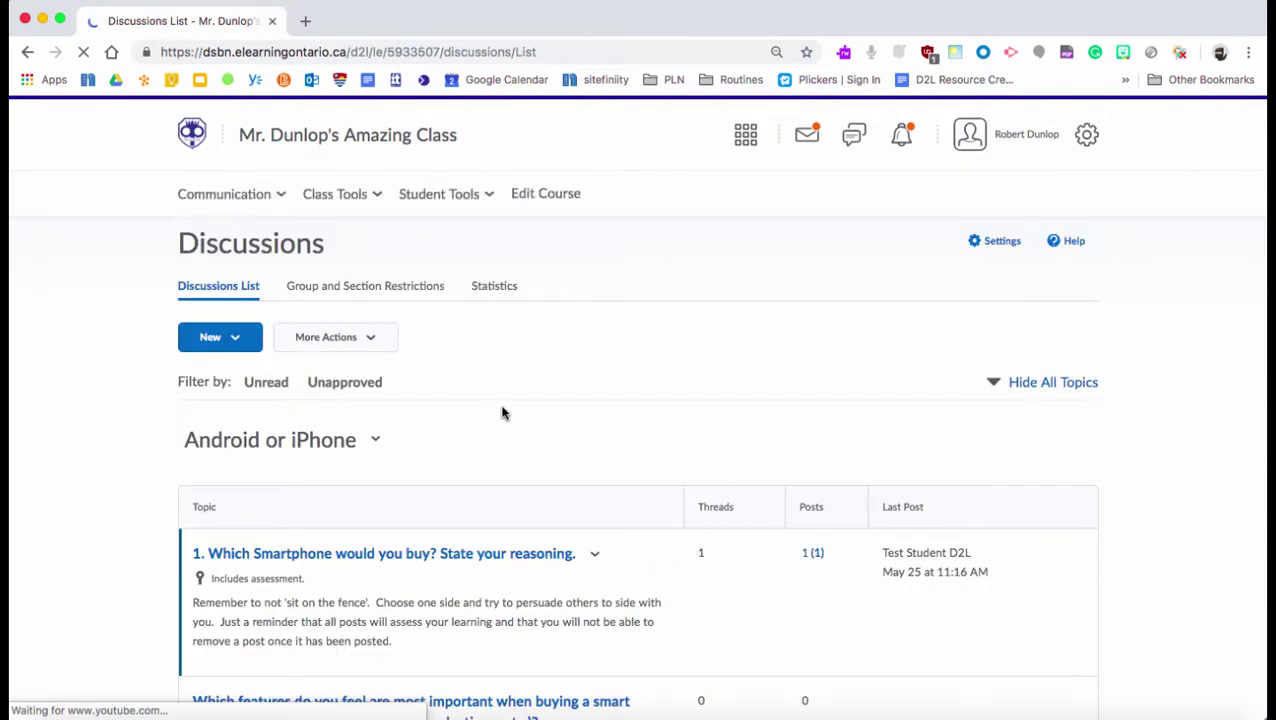
scroll(501, 413, down, 1)
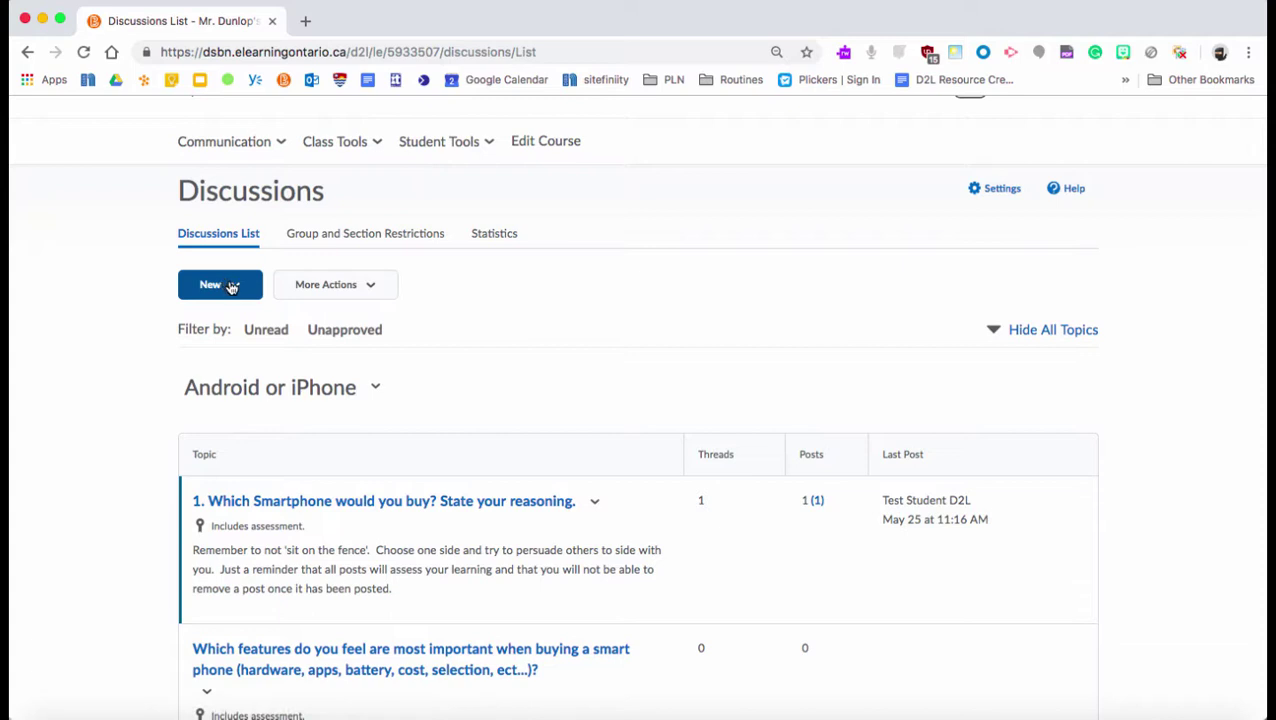
click(224, 285)
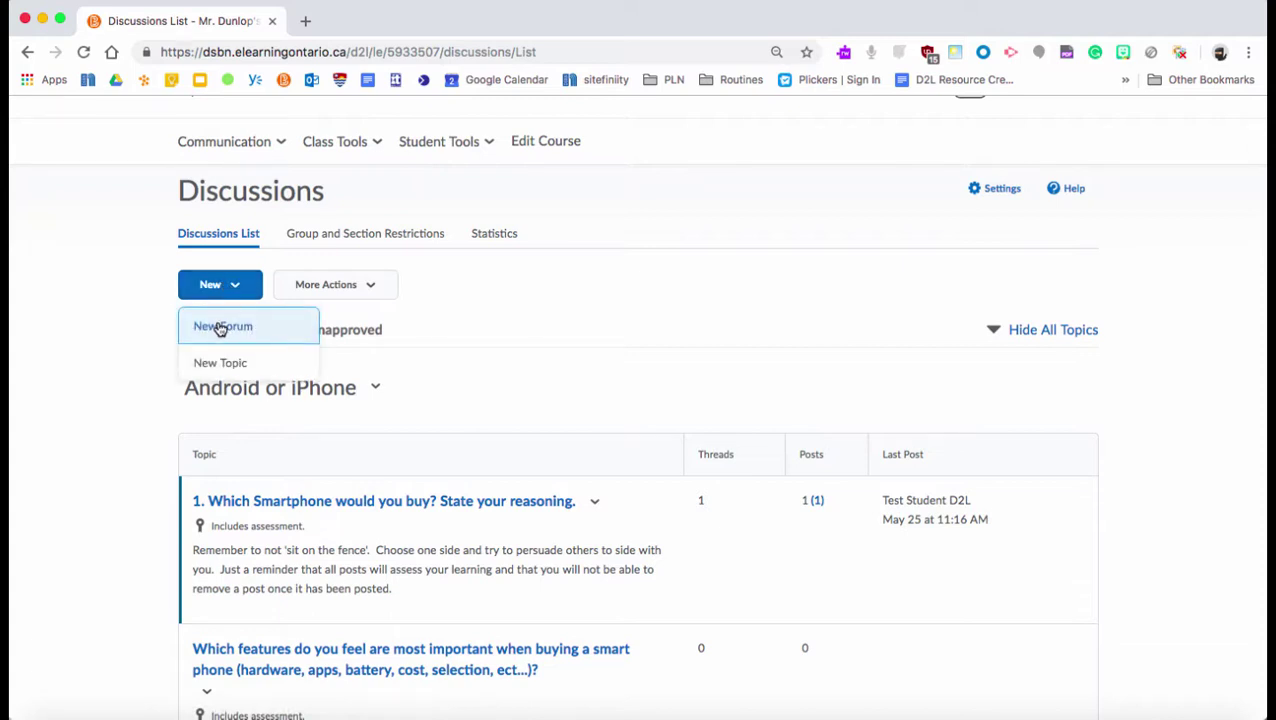
click(128, 373)
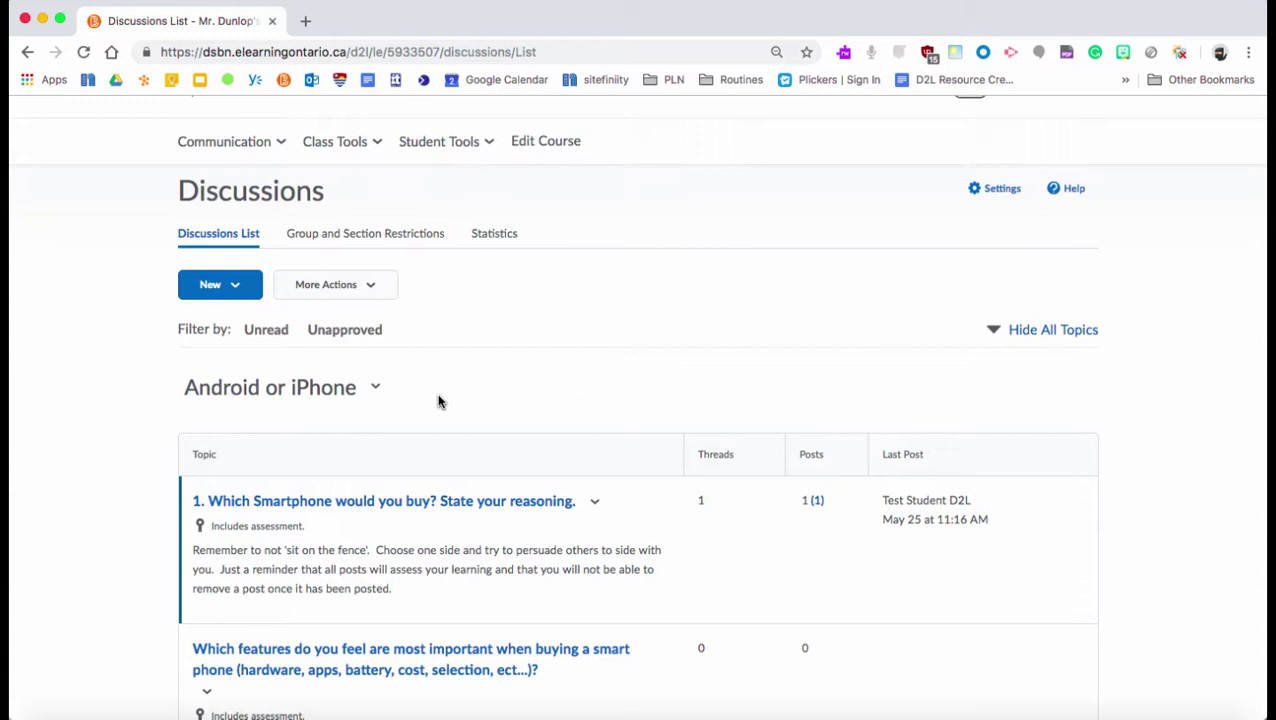
scroll(439, 402, down, 3)
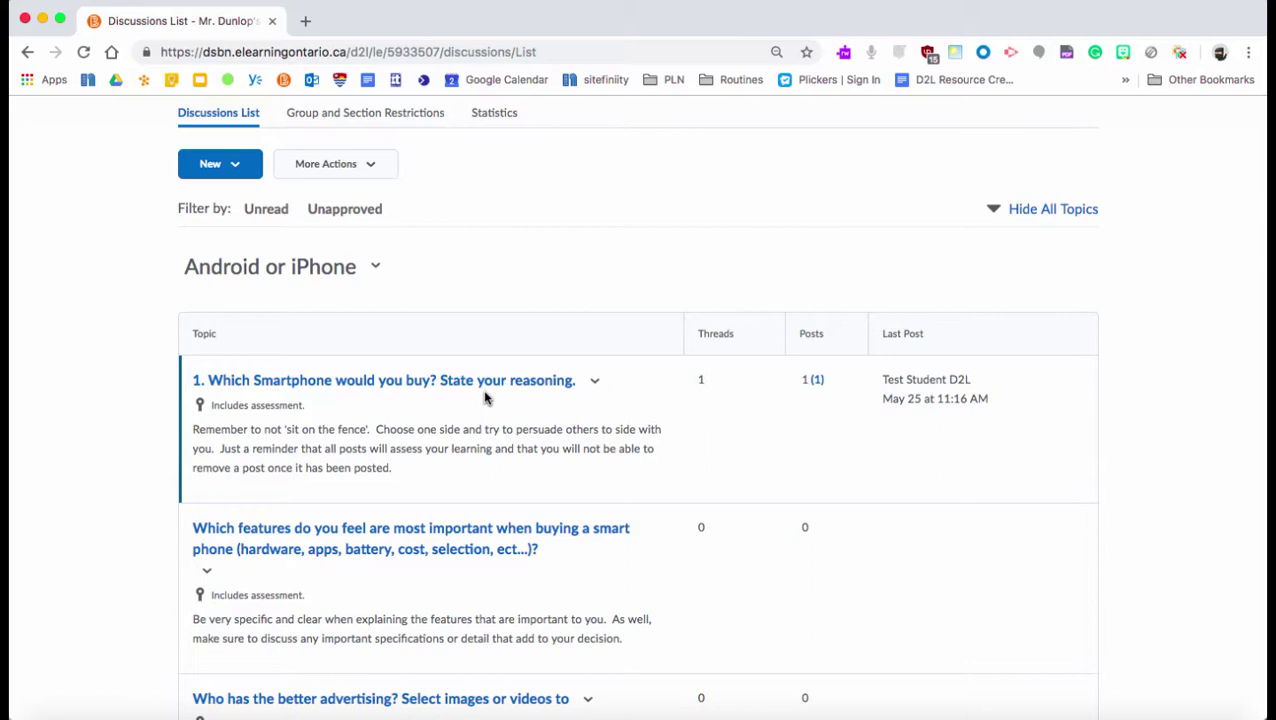
scroll(484, 397, up, 3)
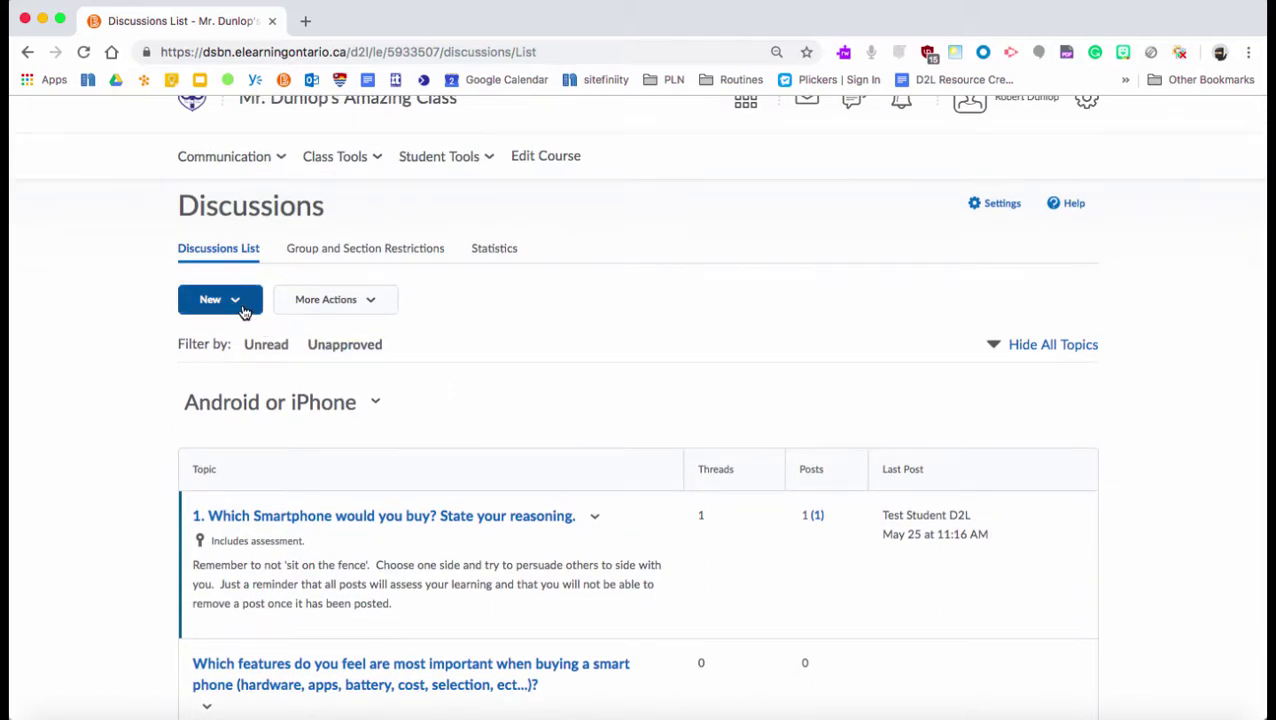
Create a new discussion forum titled "Media Literacy" and save it.
click(239, 304)
click(236, 340)
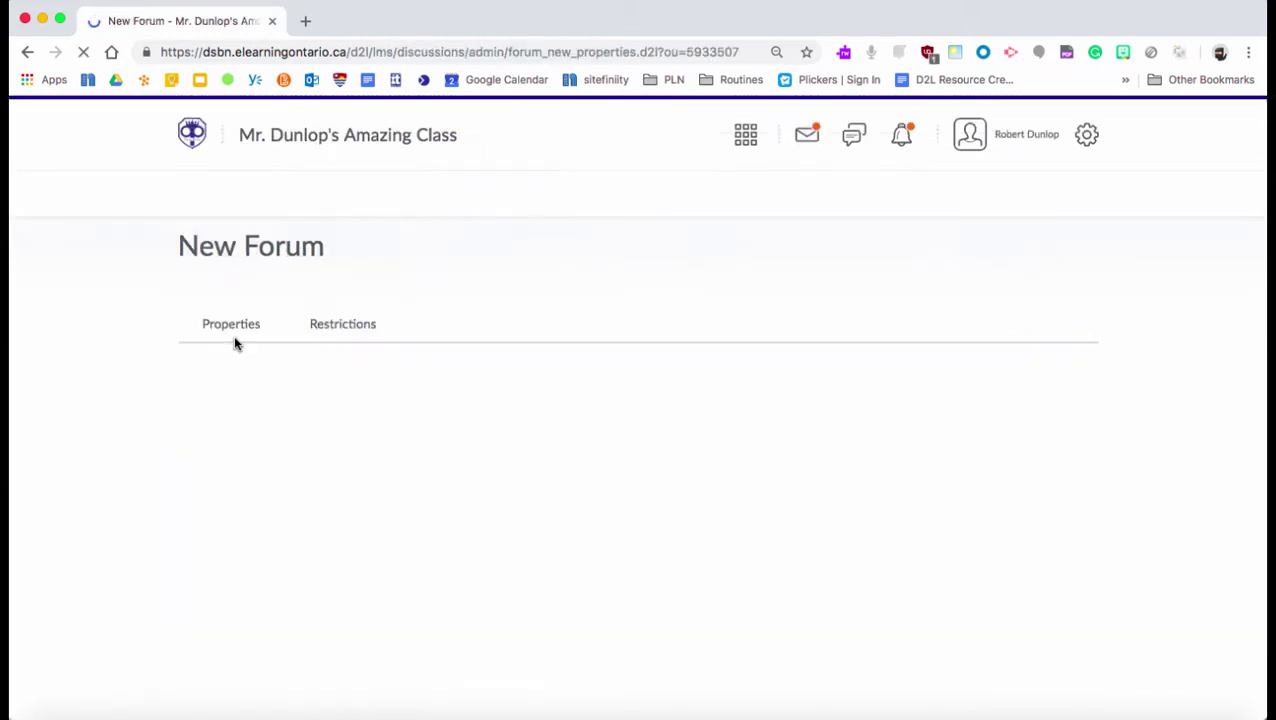
click(216, 432)
text(M)
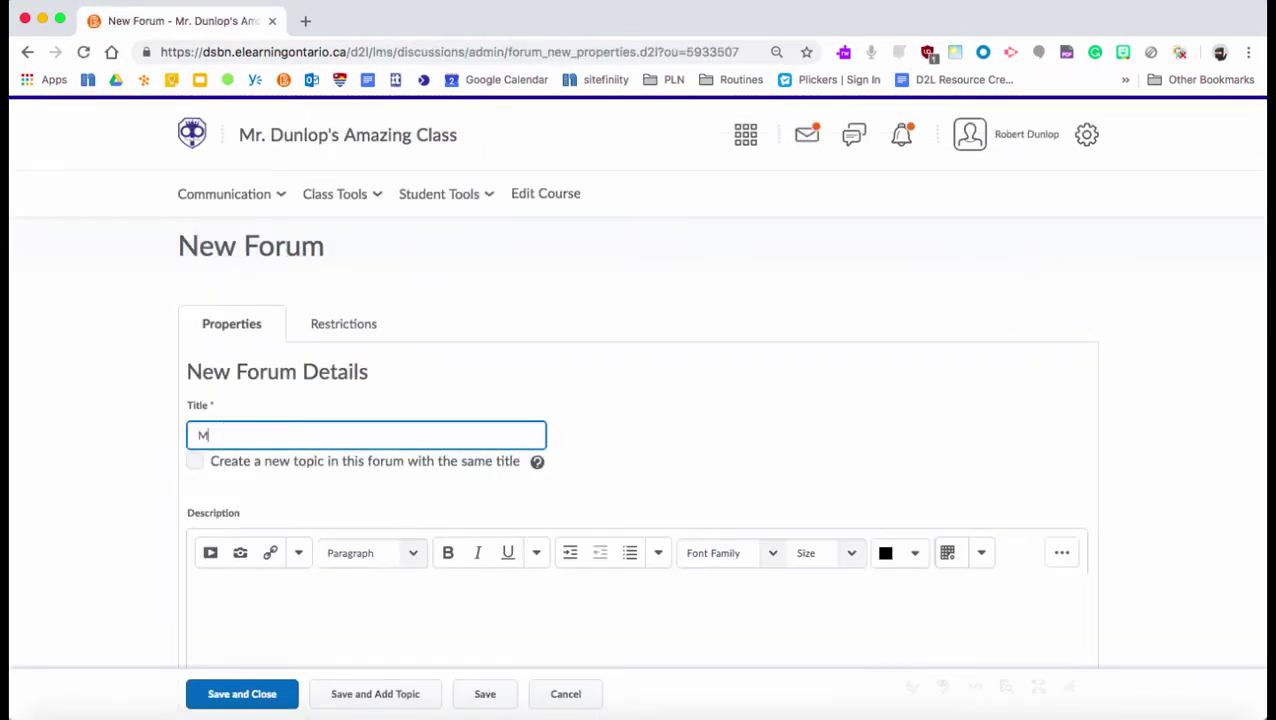
text(edia Literacy)
scroll(274, 437, down, 3)
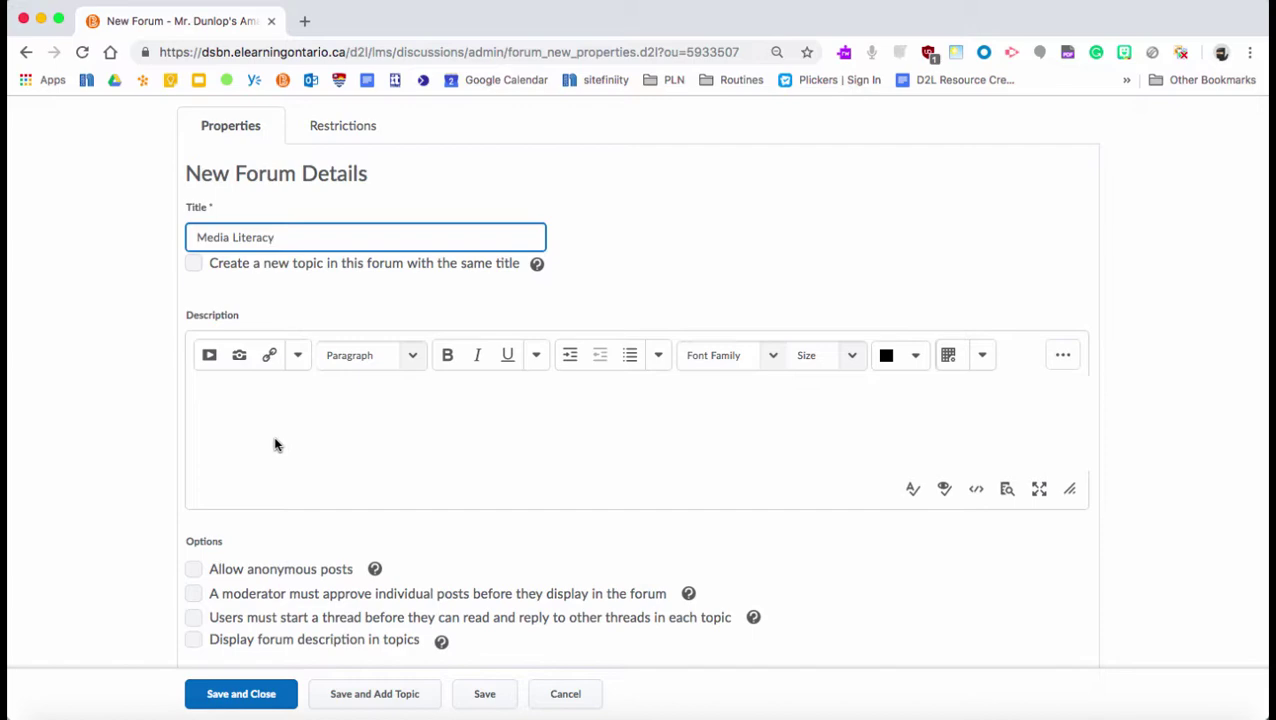
click(245, 695)
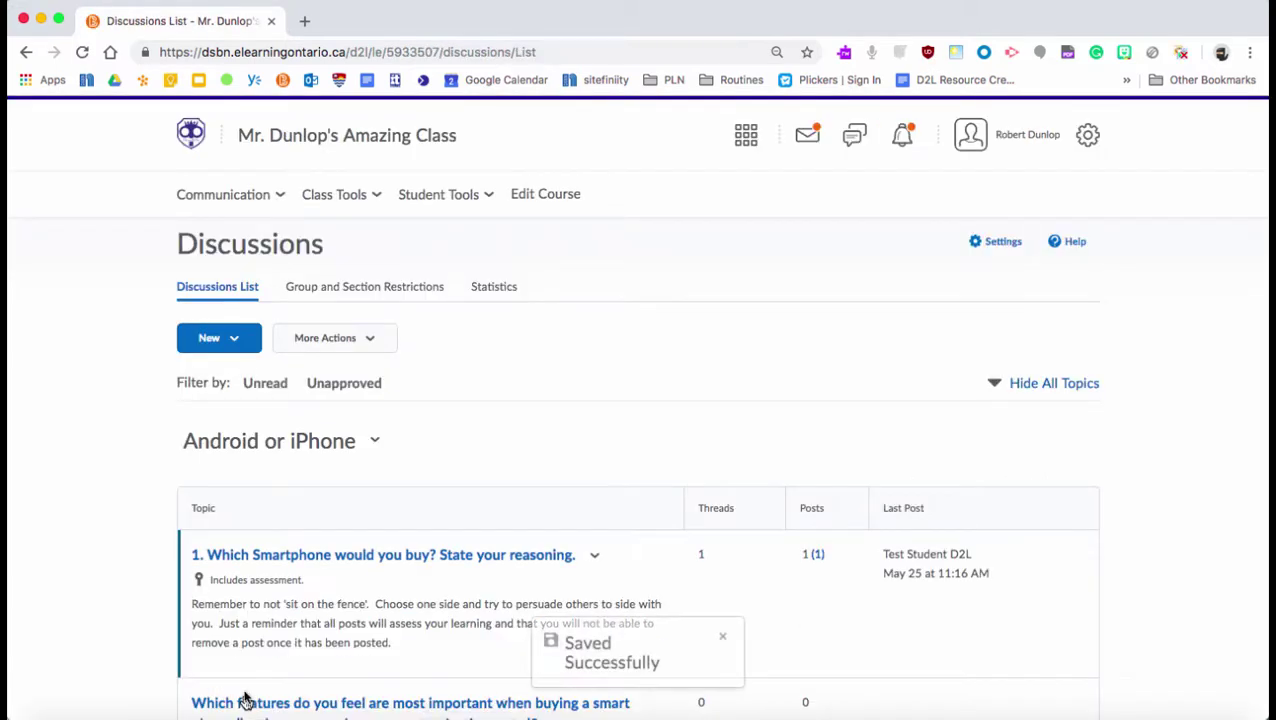
Start a new discussion topic and assign it to the Media Literacy forum.
scroll(520, 536, down, 20)
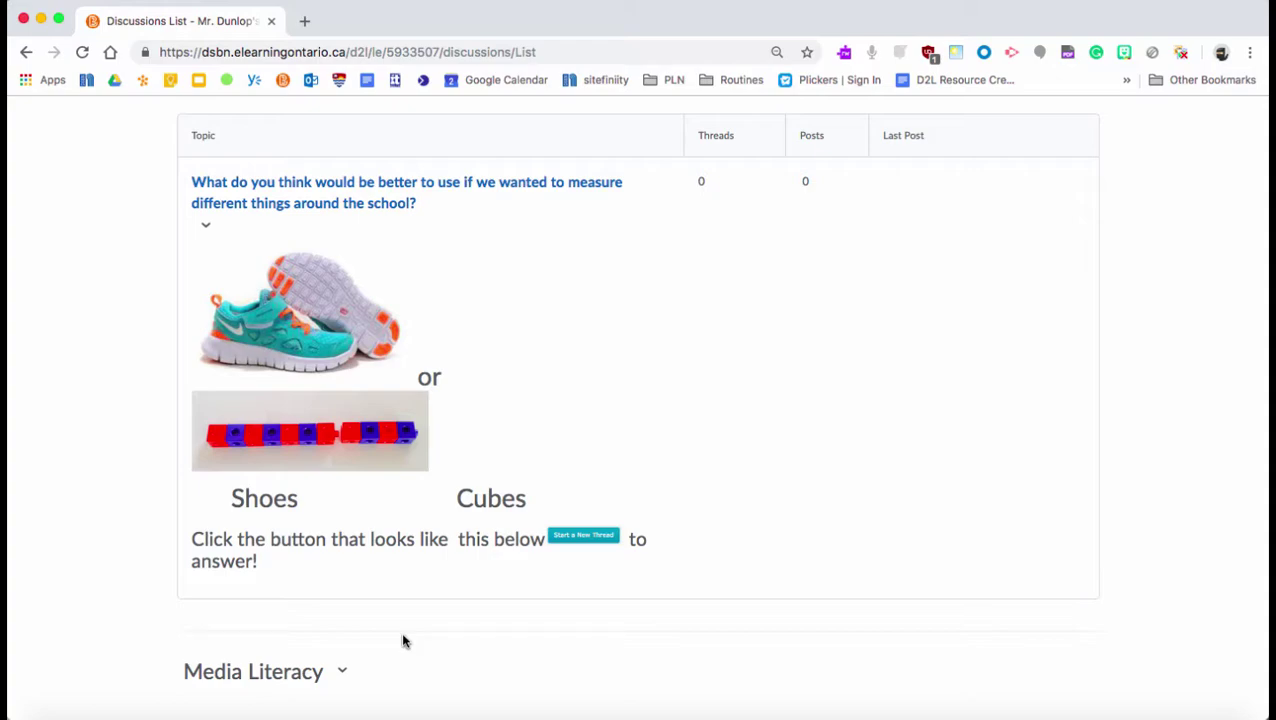
scroll(403, 641, up, 20)
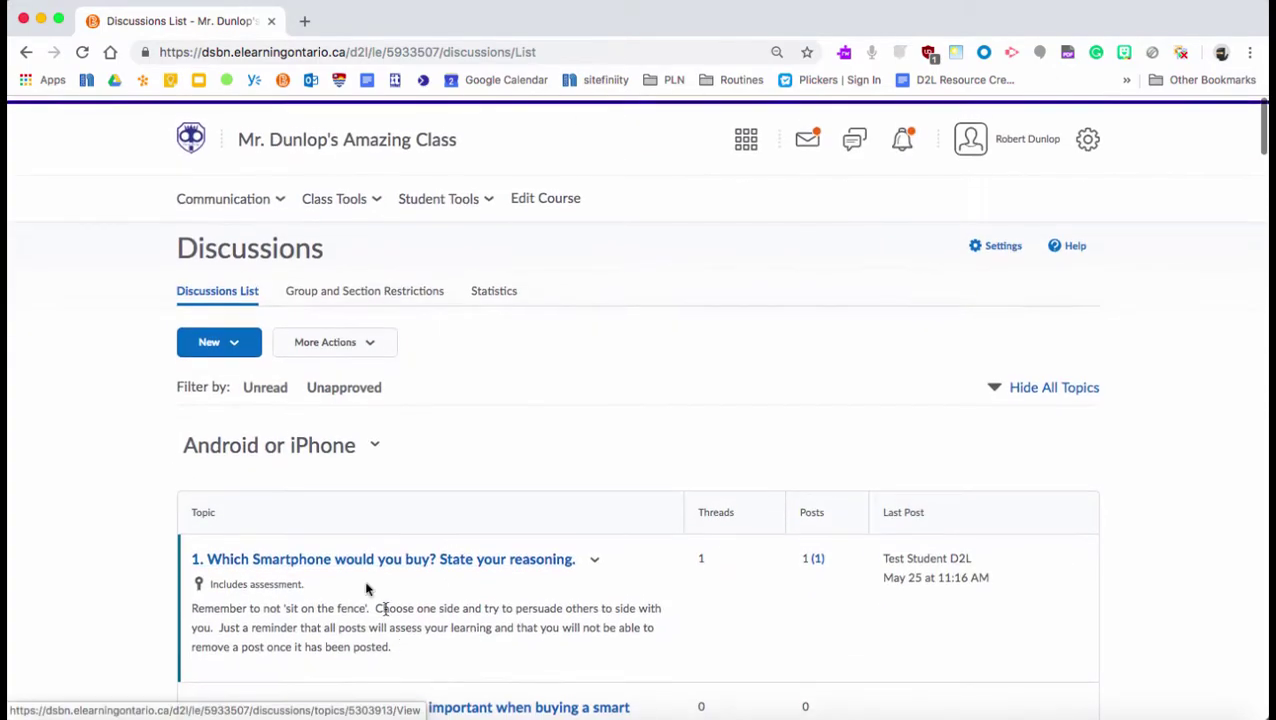
click(238, 338)
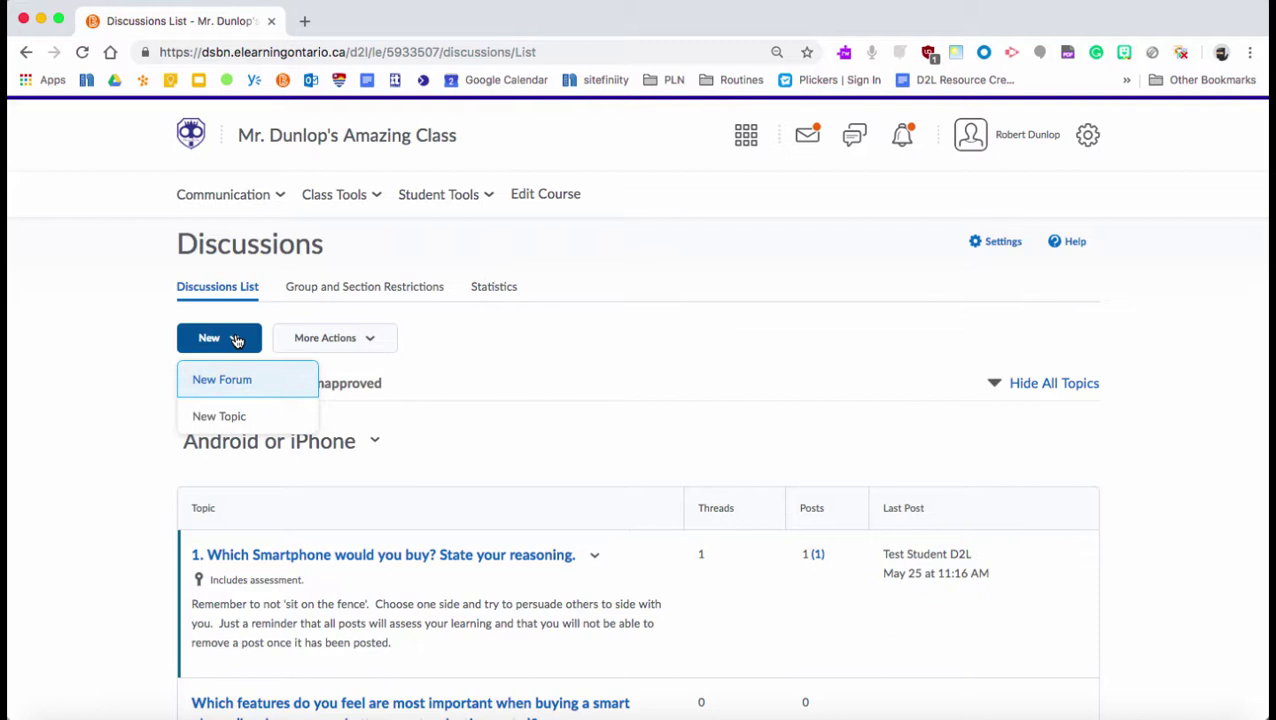
click(222, 416)
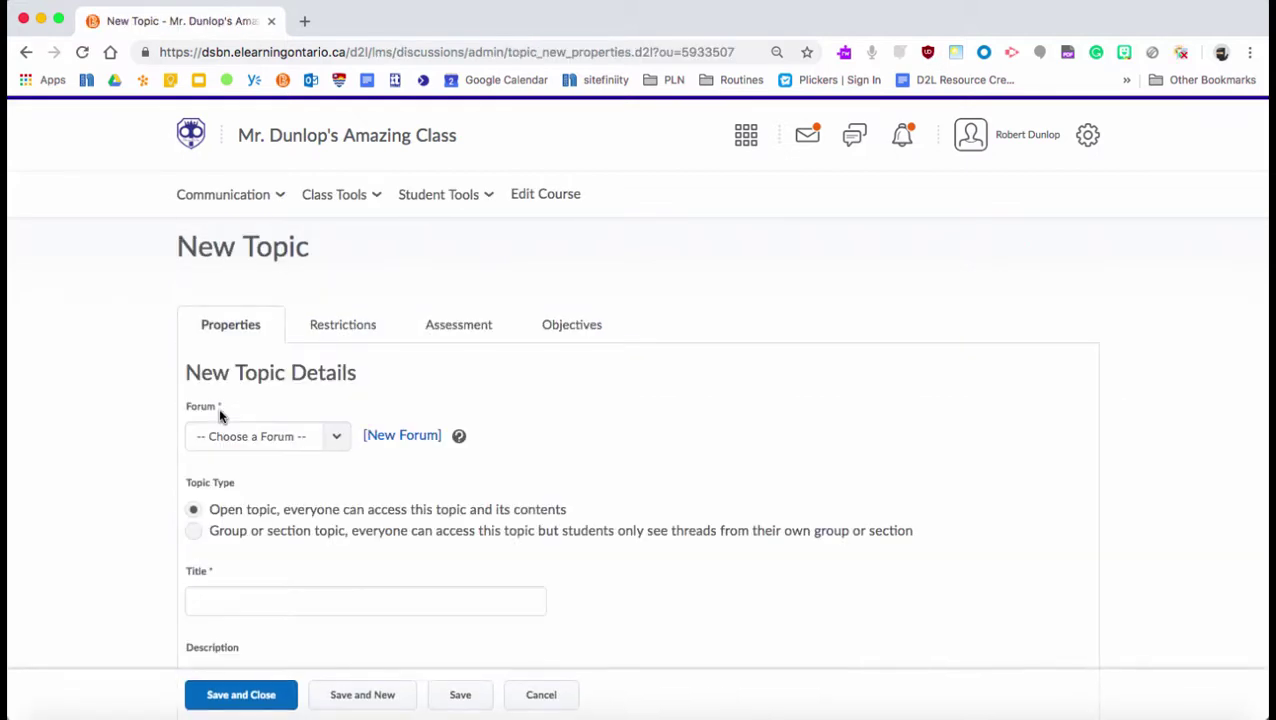
scroll(562, 414, down, 2)
scroll(562, 414, down, 1)
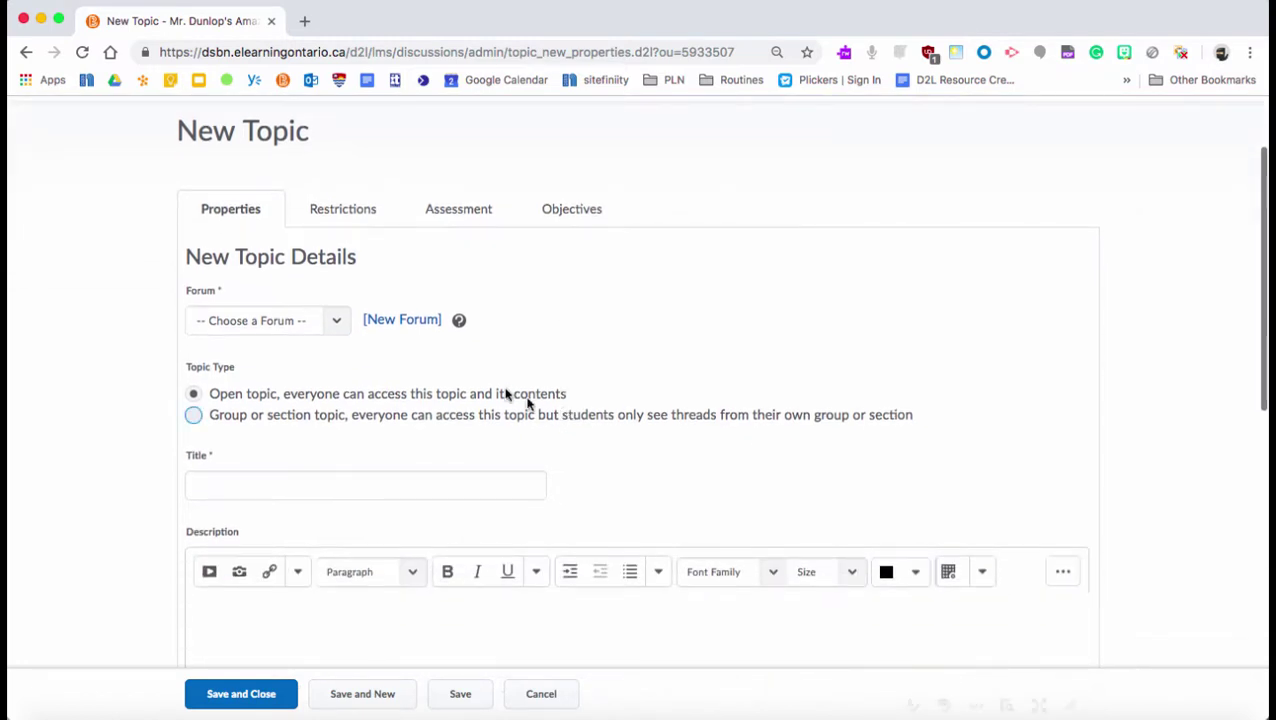
click(339, 327)
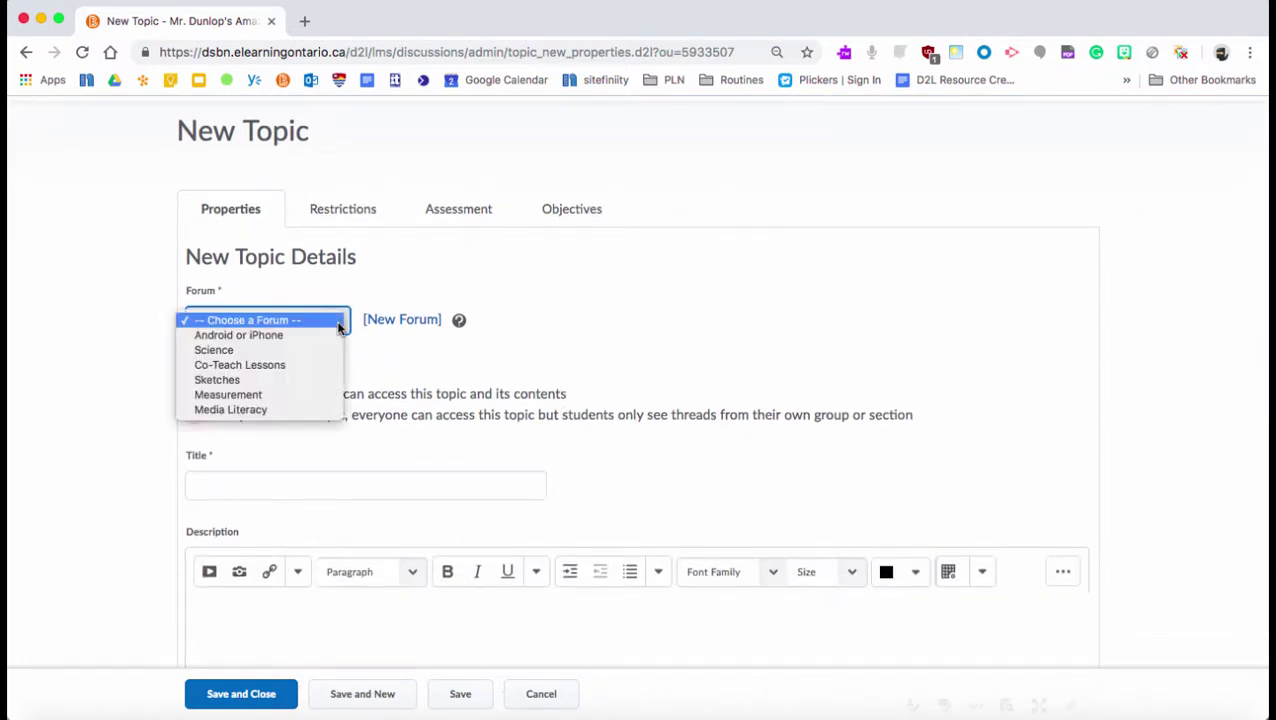
click(268, 411)
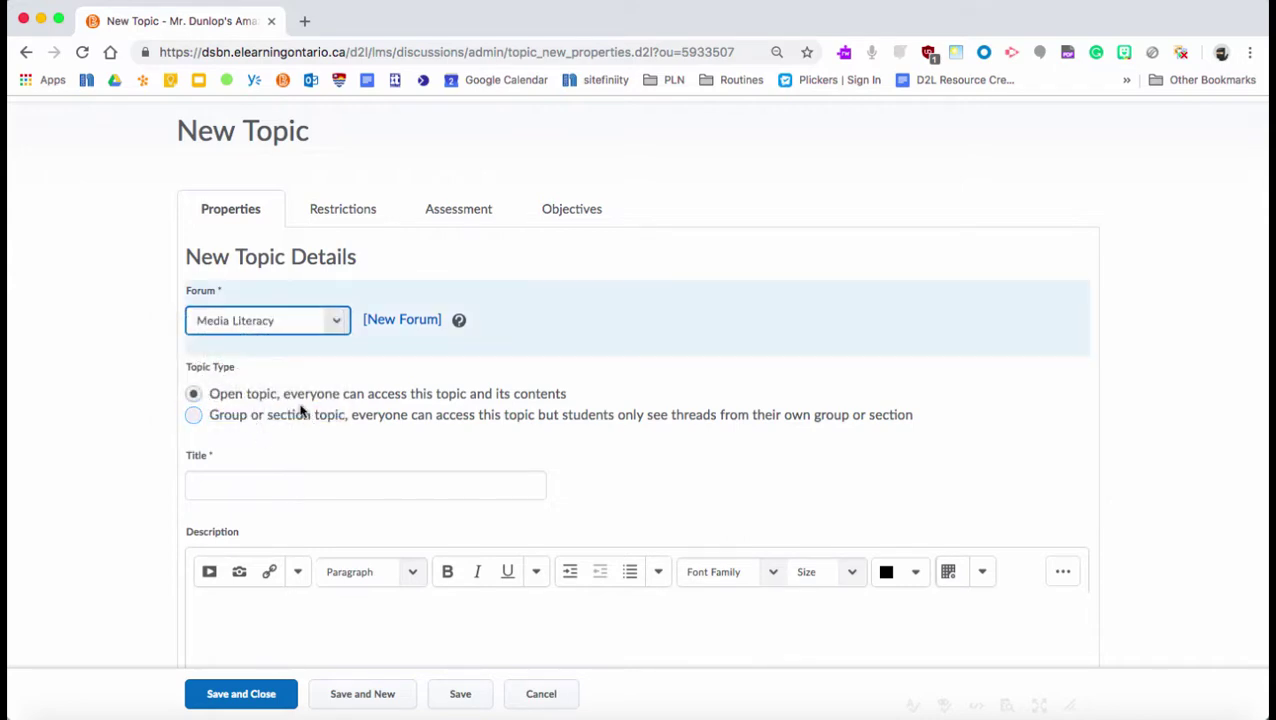
Title the new topic "What was the main idea of this commercial?".
click(248, 482)
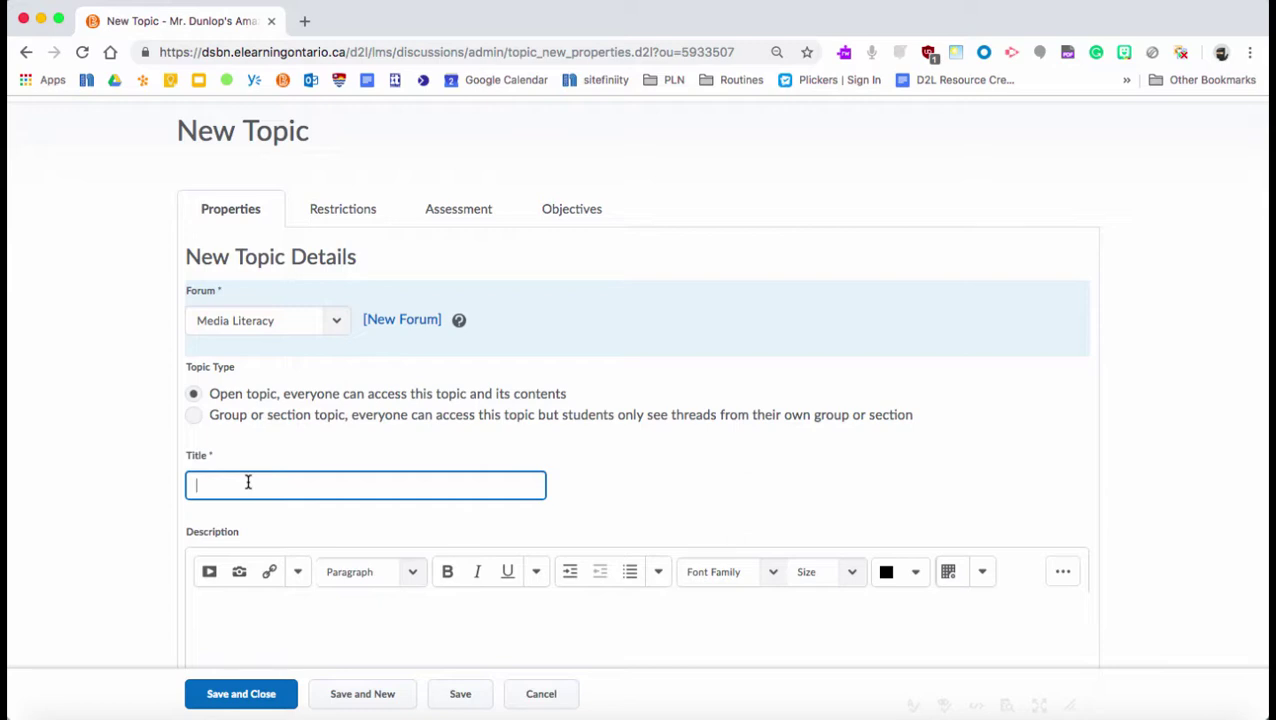
text(What was the main idea of this com)
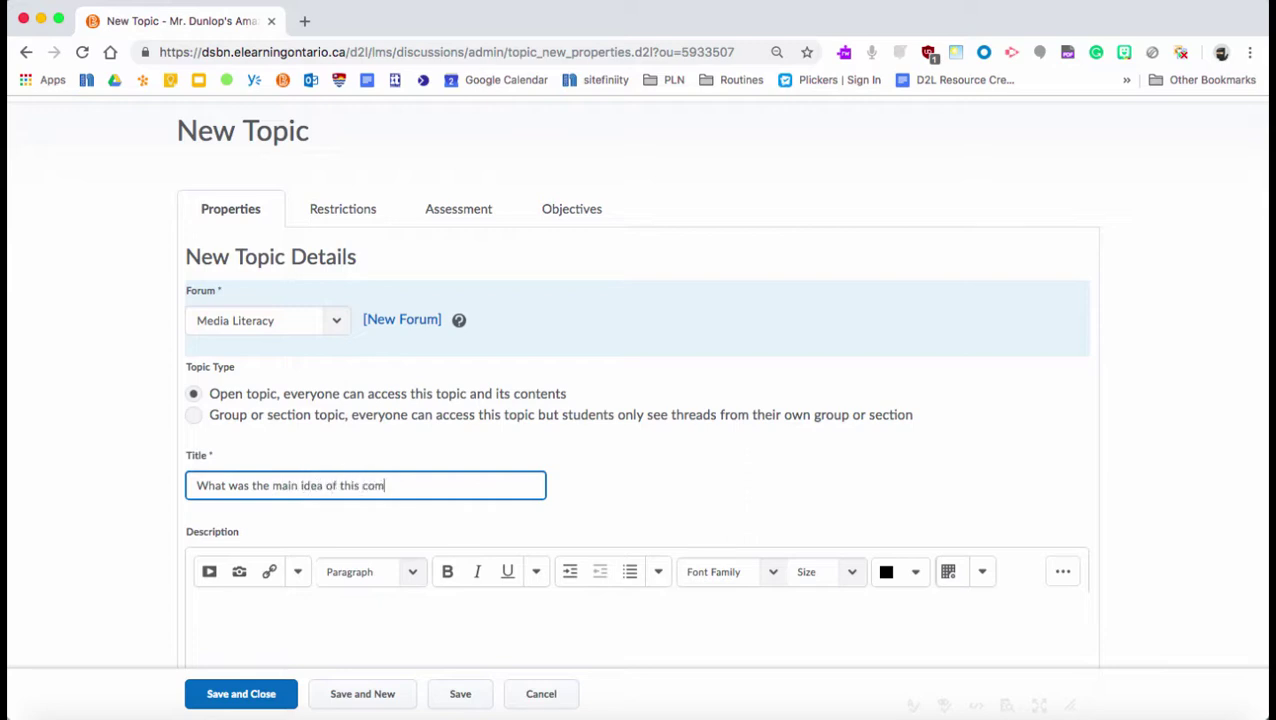
text(ercial?)
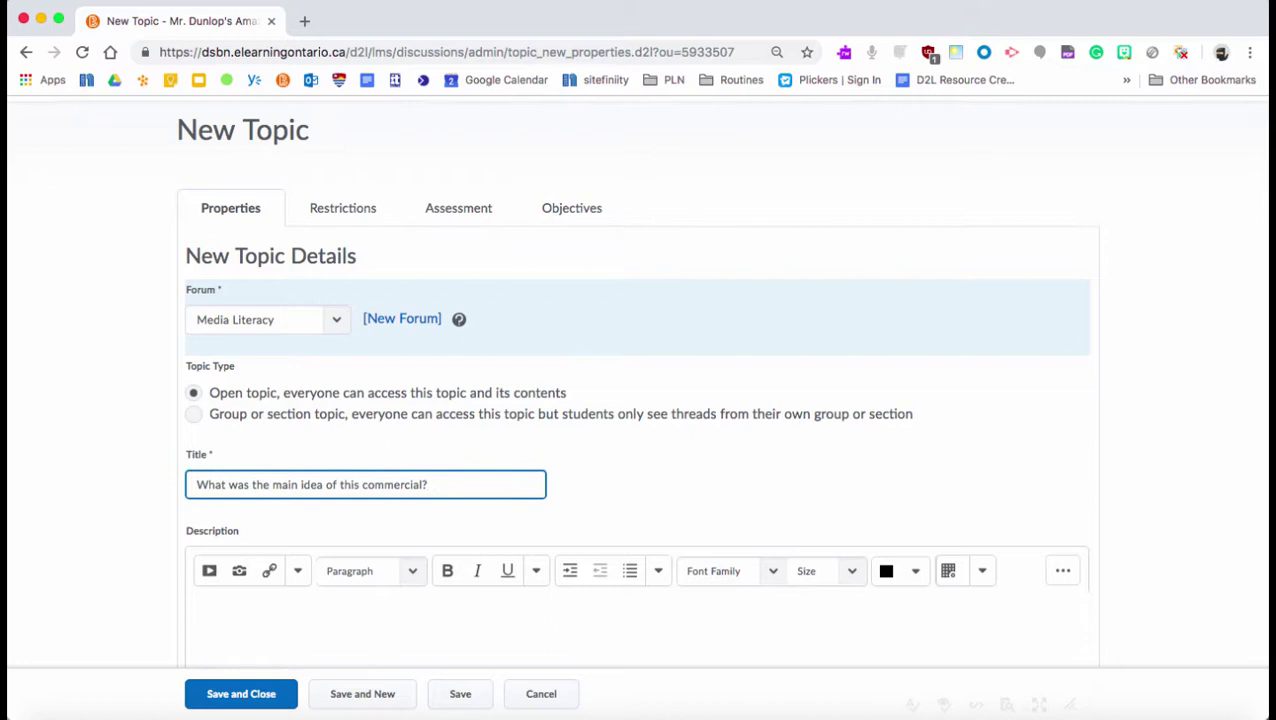
Search YouTube for "back to start commerical" to find a video to insert in the topic's description.
scroll(174, 481, down, 4)
click(245, 456)
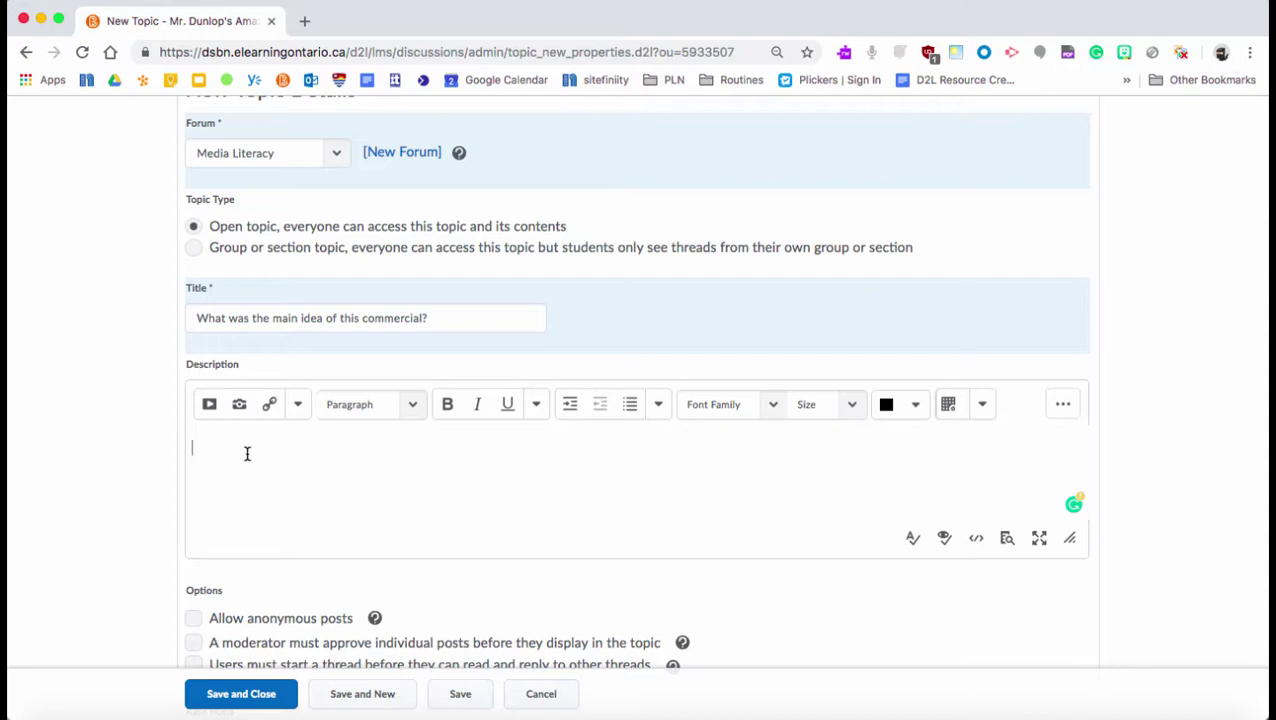
click(209, 406)
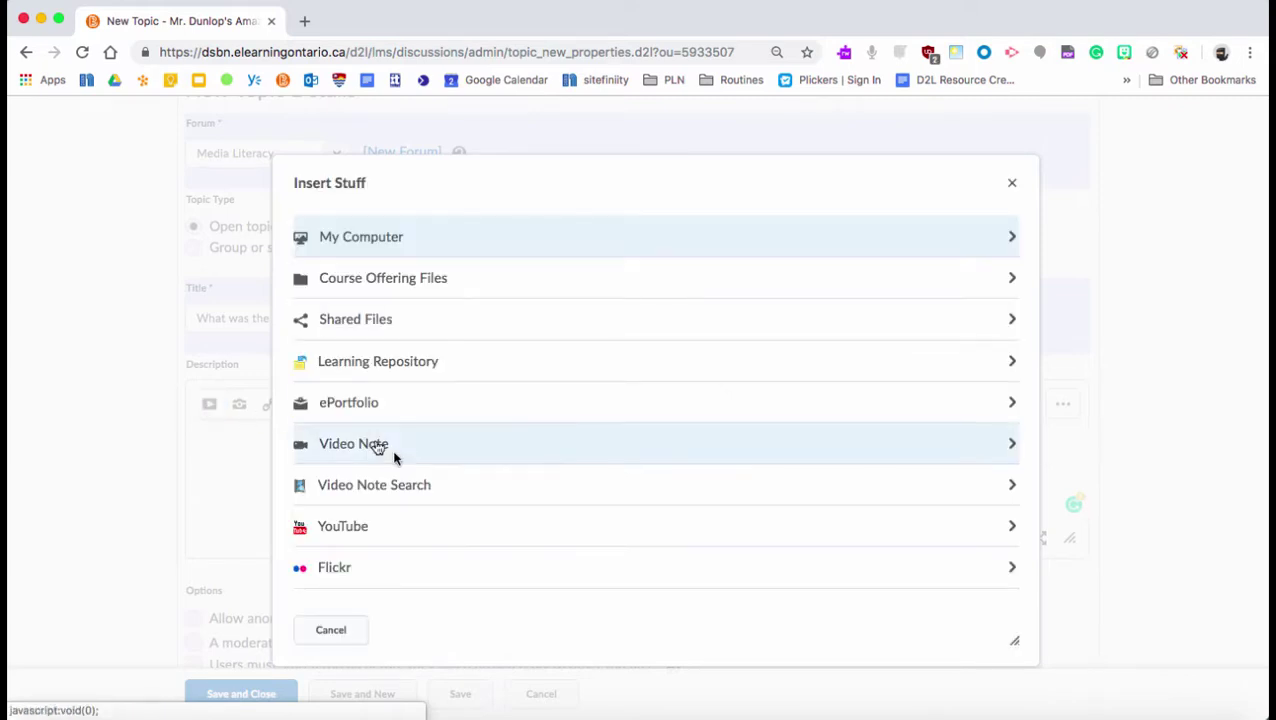
scroll(425, 477, down, 2)
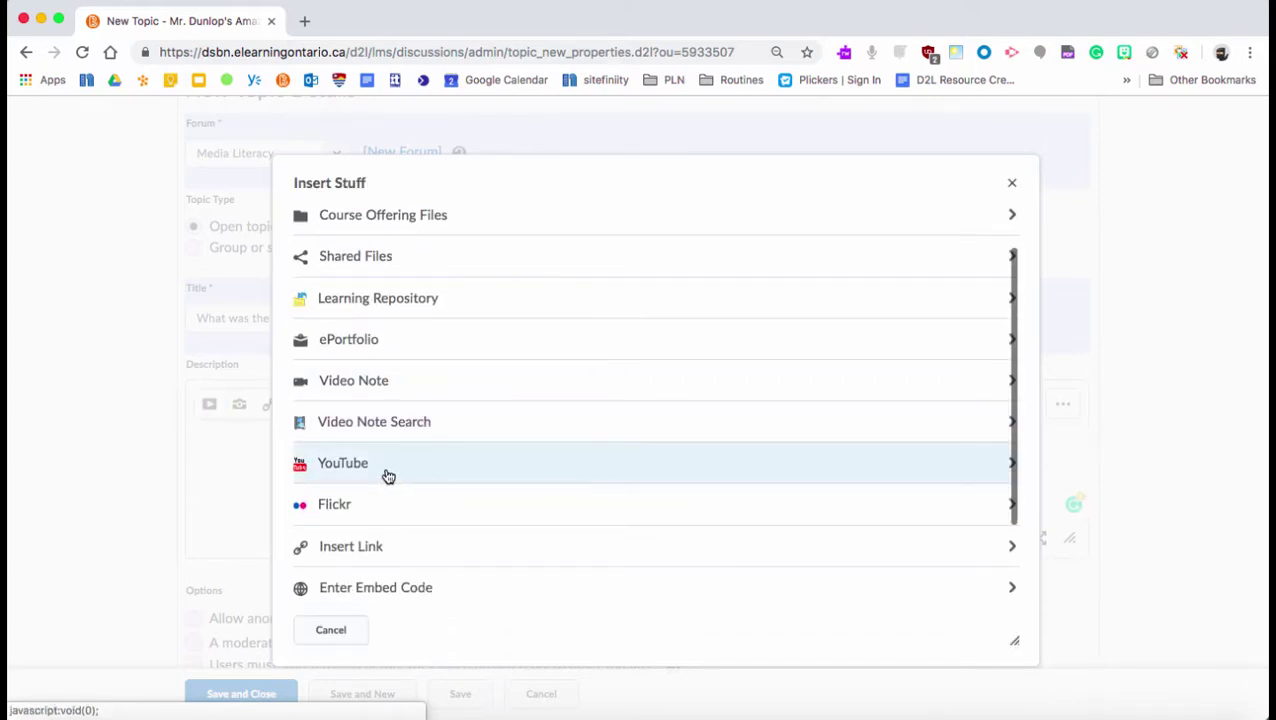
click(388, 470)
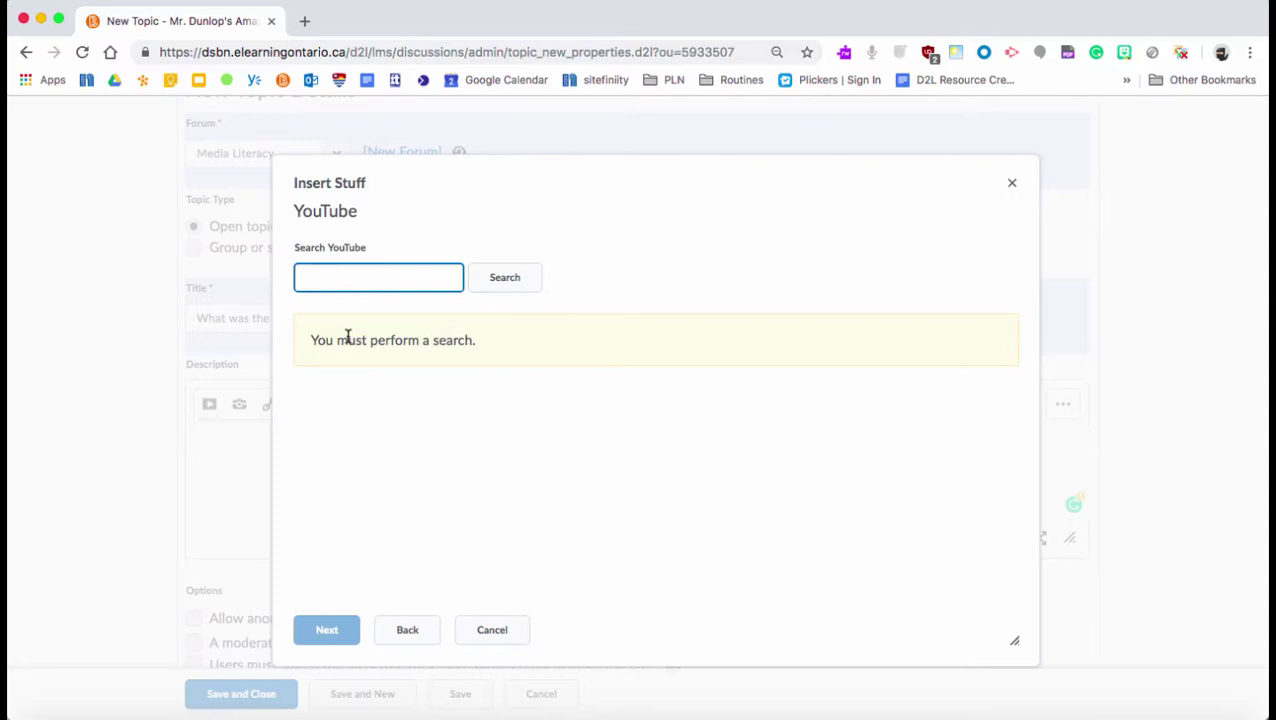
text(back to start commerical)
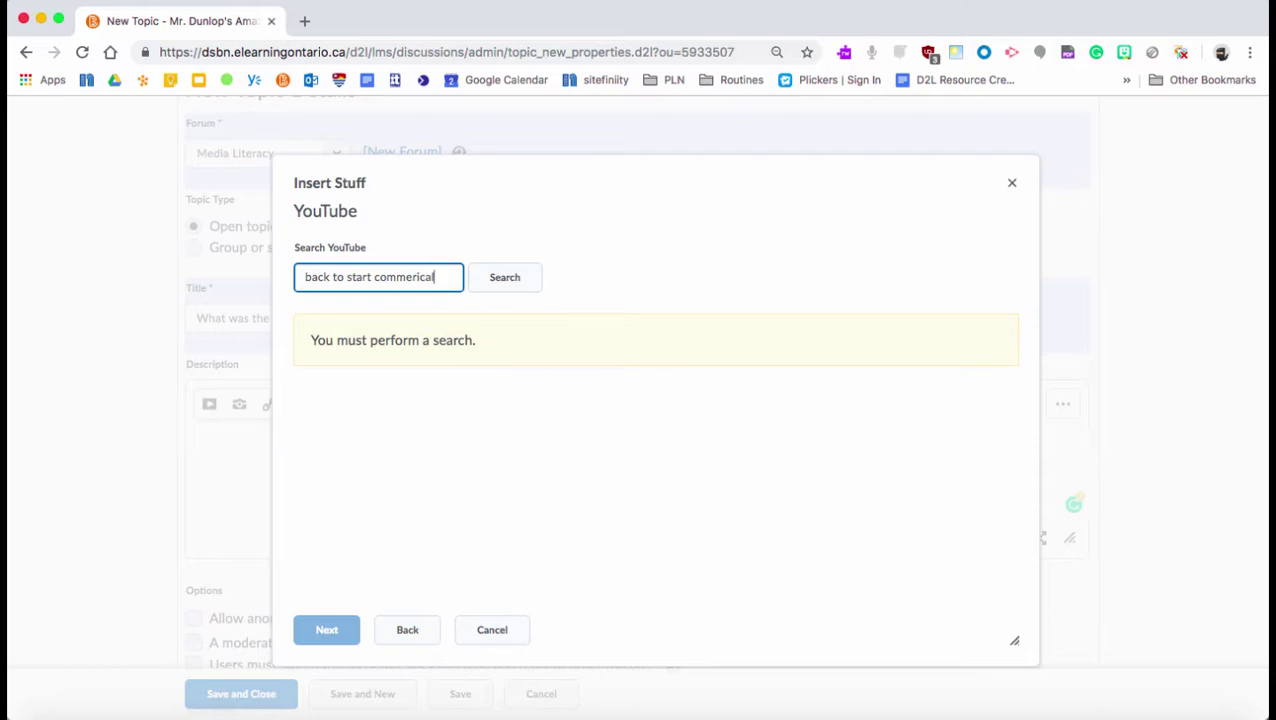
key(Return)
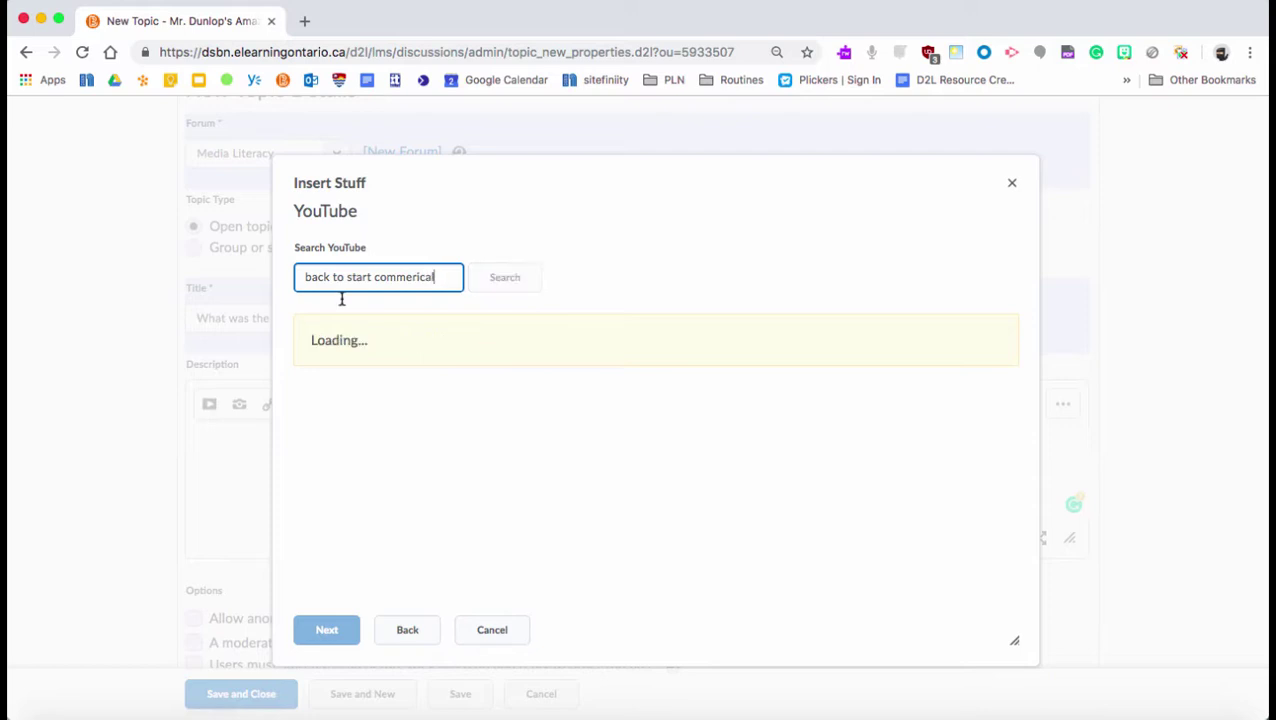
Insert the CGI VFX Commercial "BACK TO THE START" video for Chipotle by Nexus Studios into the topic's description.
click(481, 424)
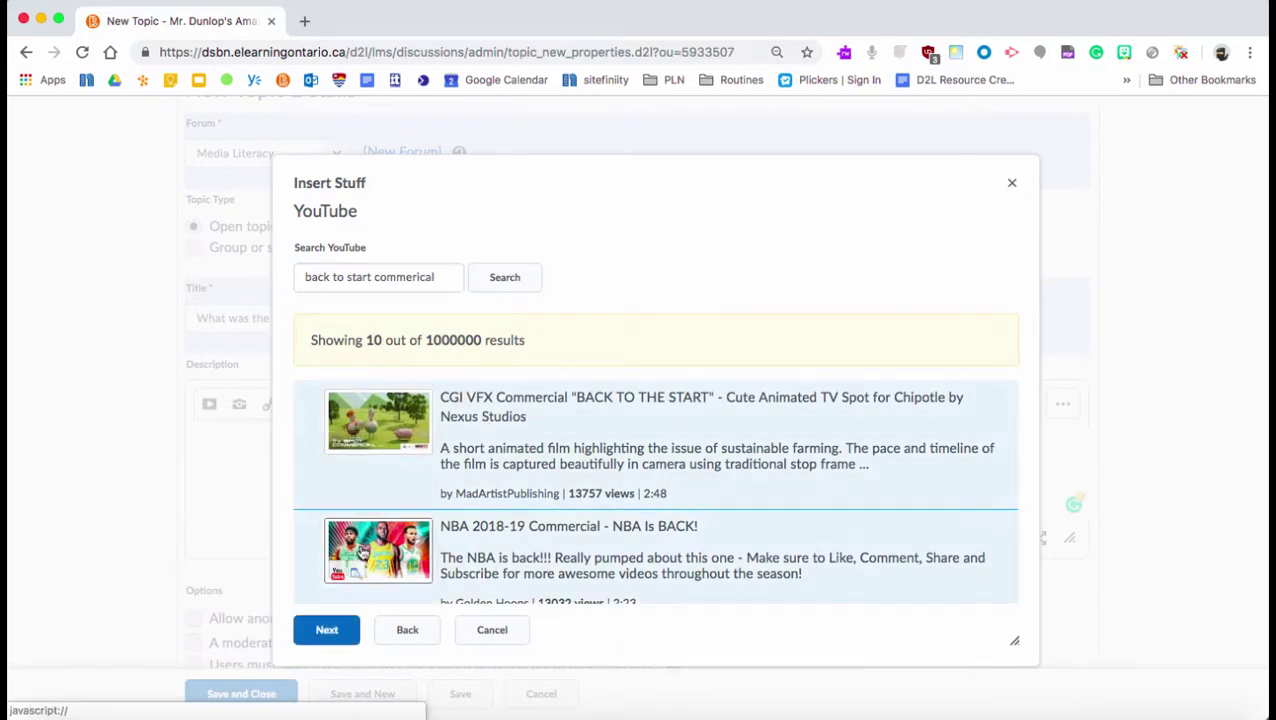
click(334, 630)
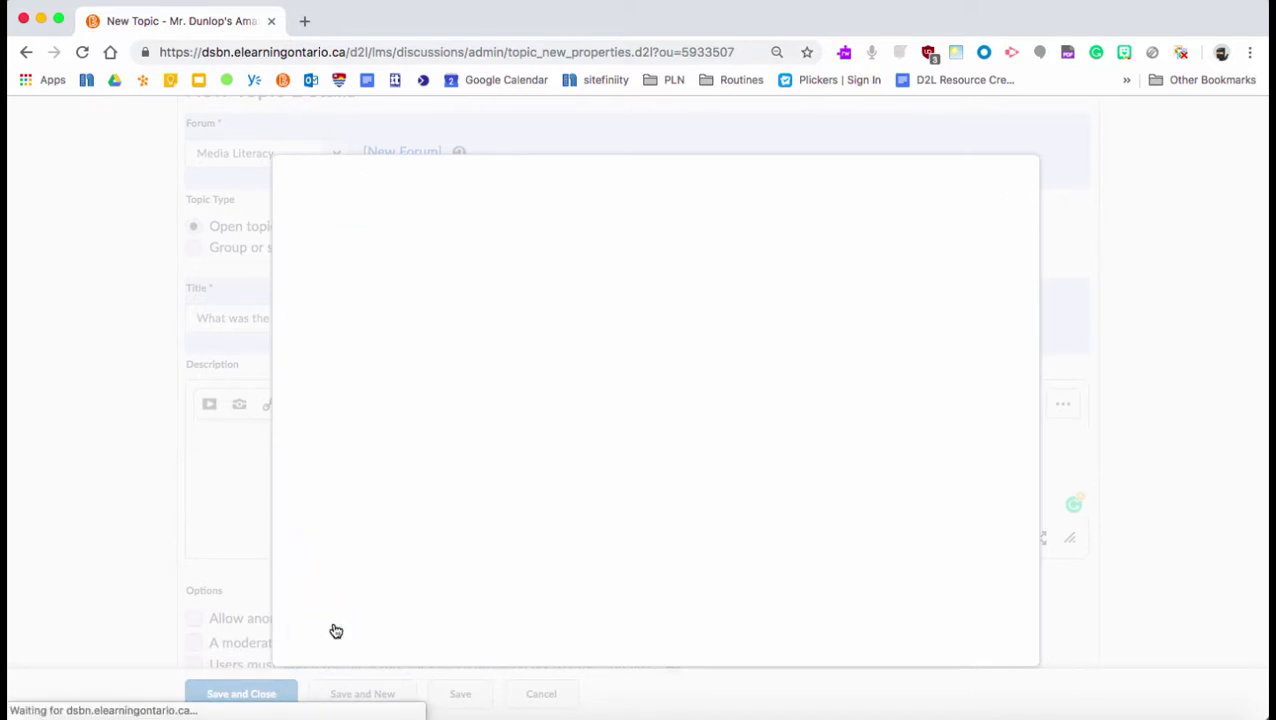
click(330, 631)
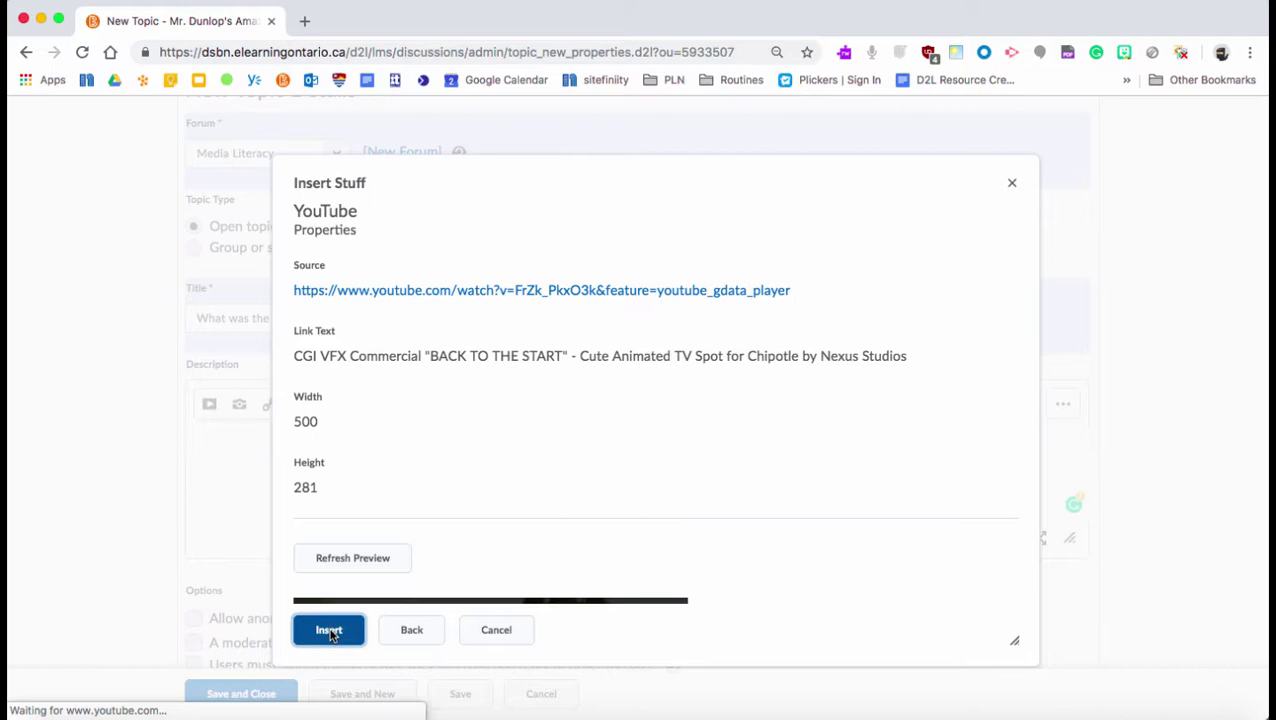
Centre the embedded video in the topic's description and add the text "Expectations" on a new line beneath it.
click(658, 405)
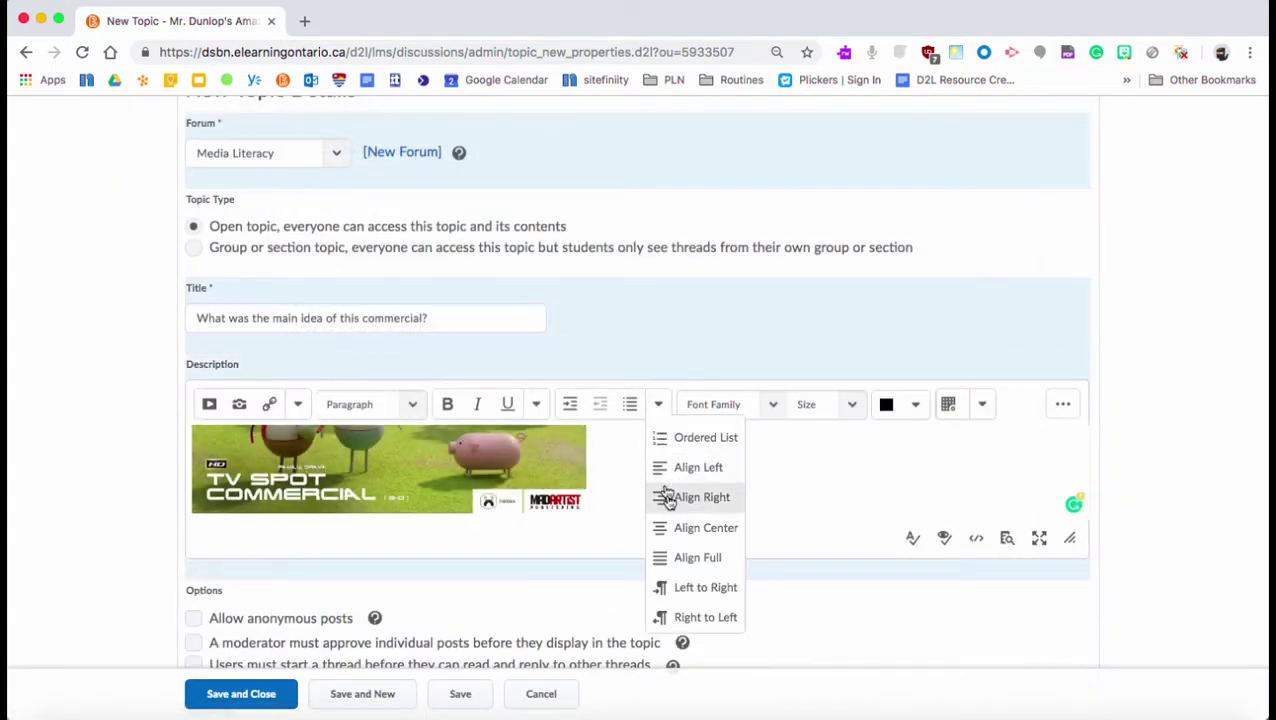
click(672, 529)
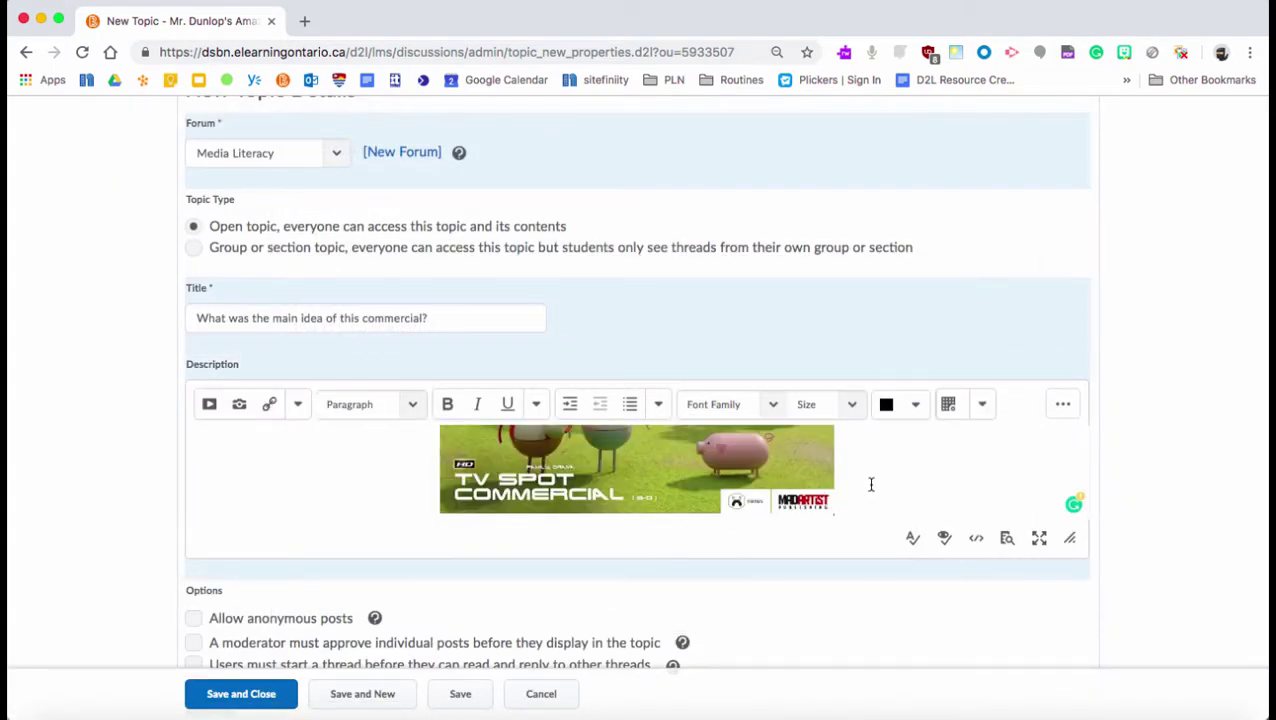
key(Return)
text(Expect)
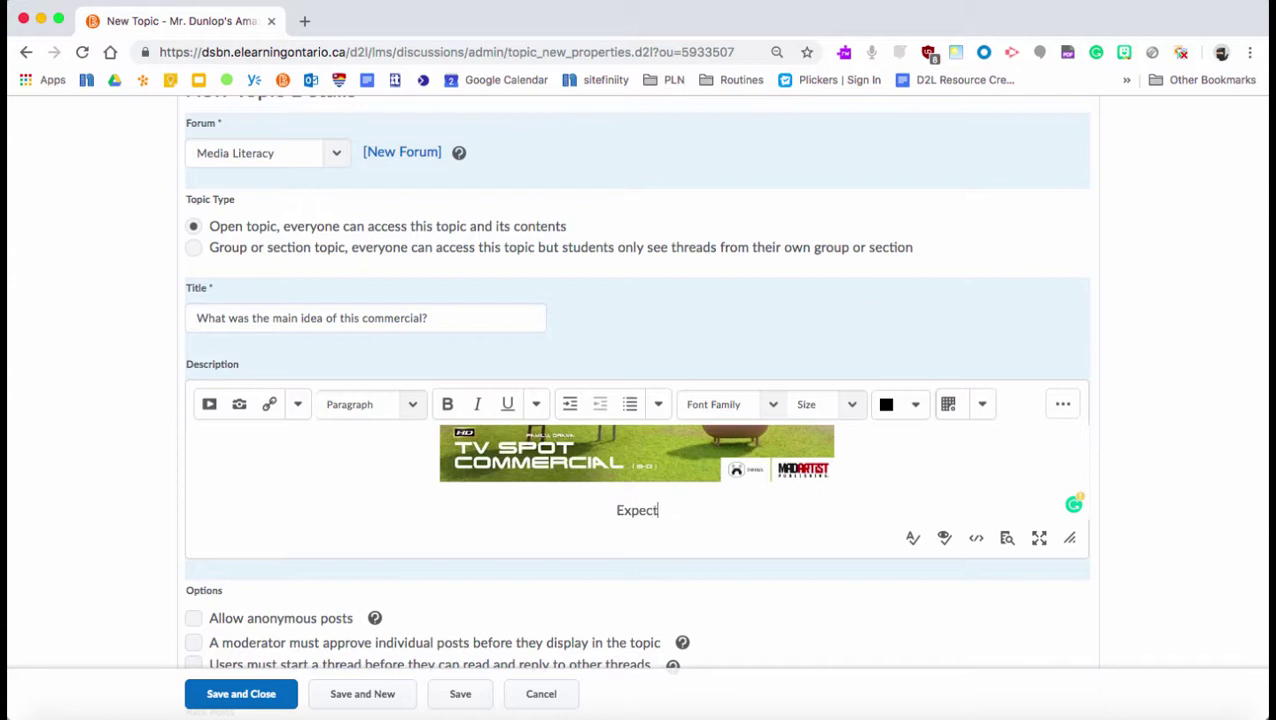
text(ations)
Require users to start a thread before they can read and reply to other threads in the topic.
scroll(674, 524, down, 3)
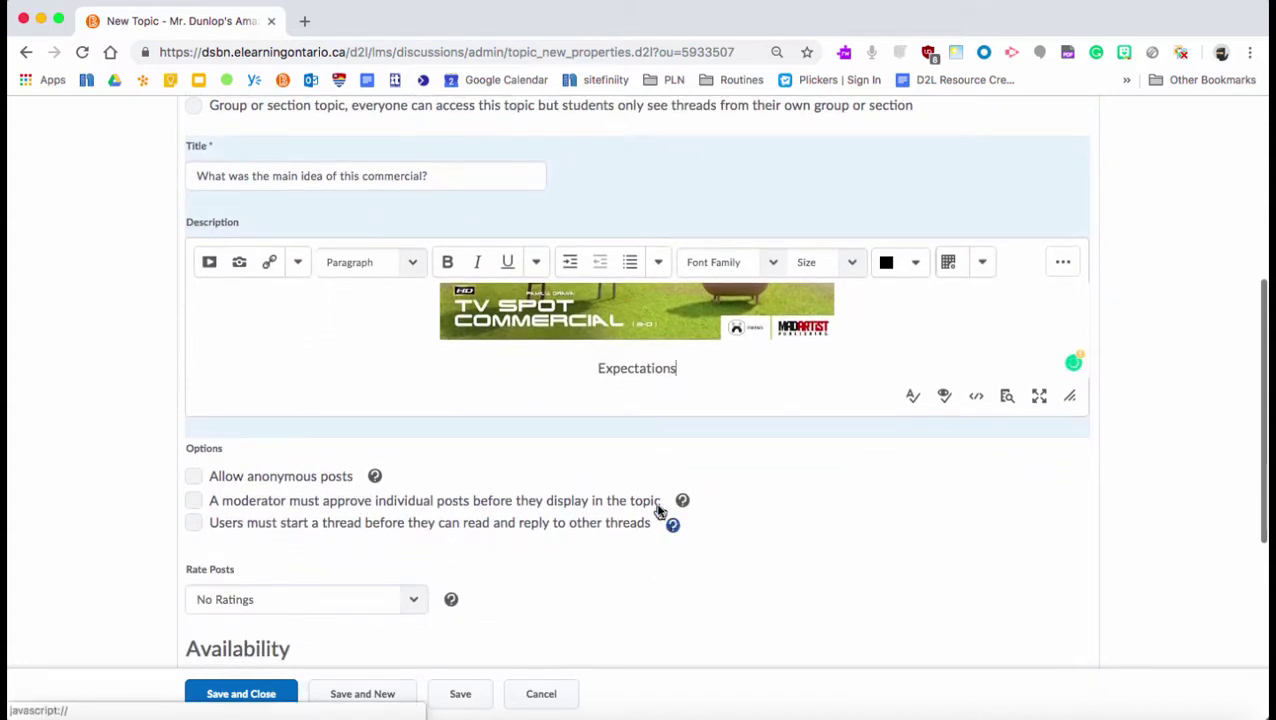
scroll(578, 407, down, 2)
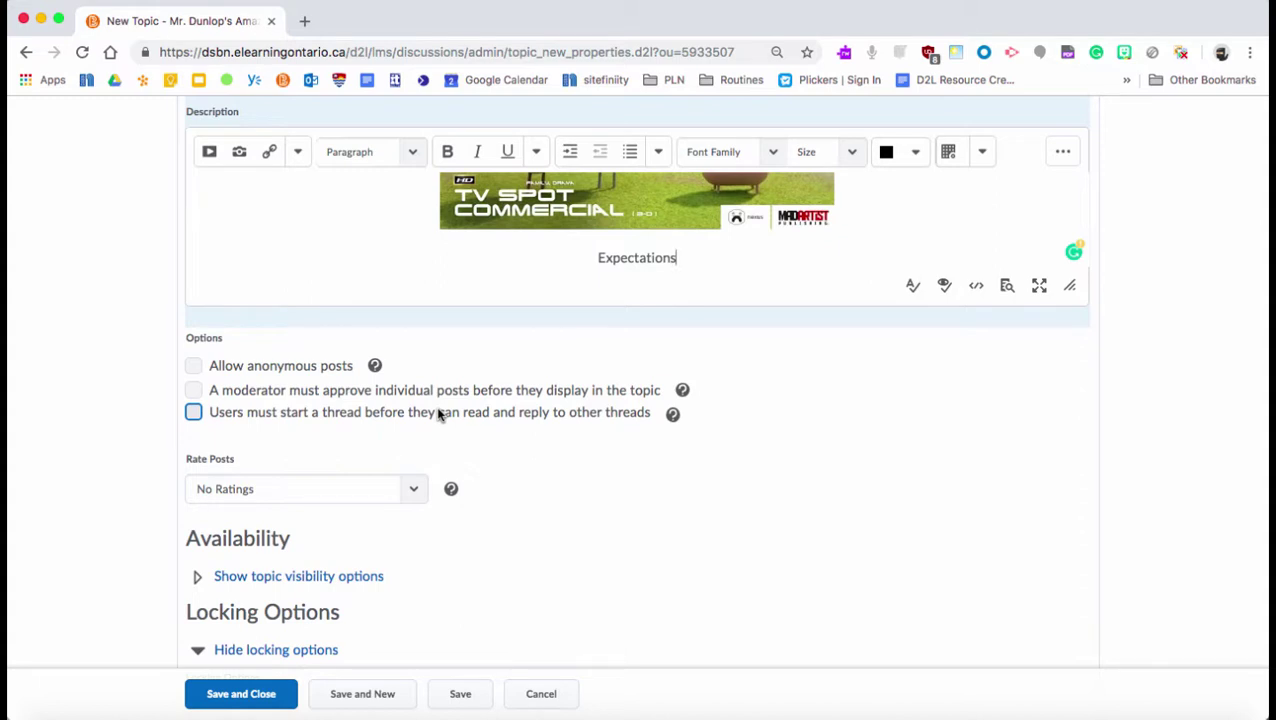
click(194, 413)
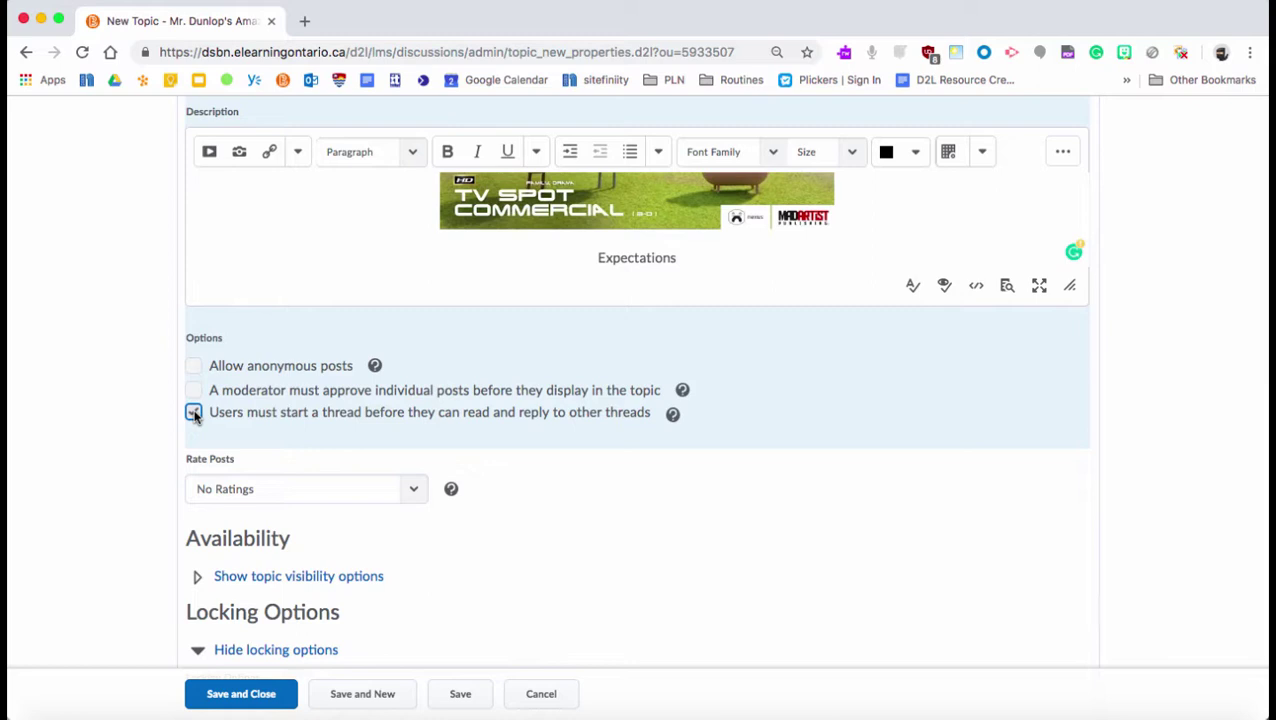
scroll(312, 547, down, 5)
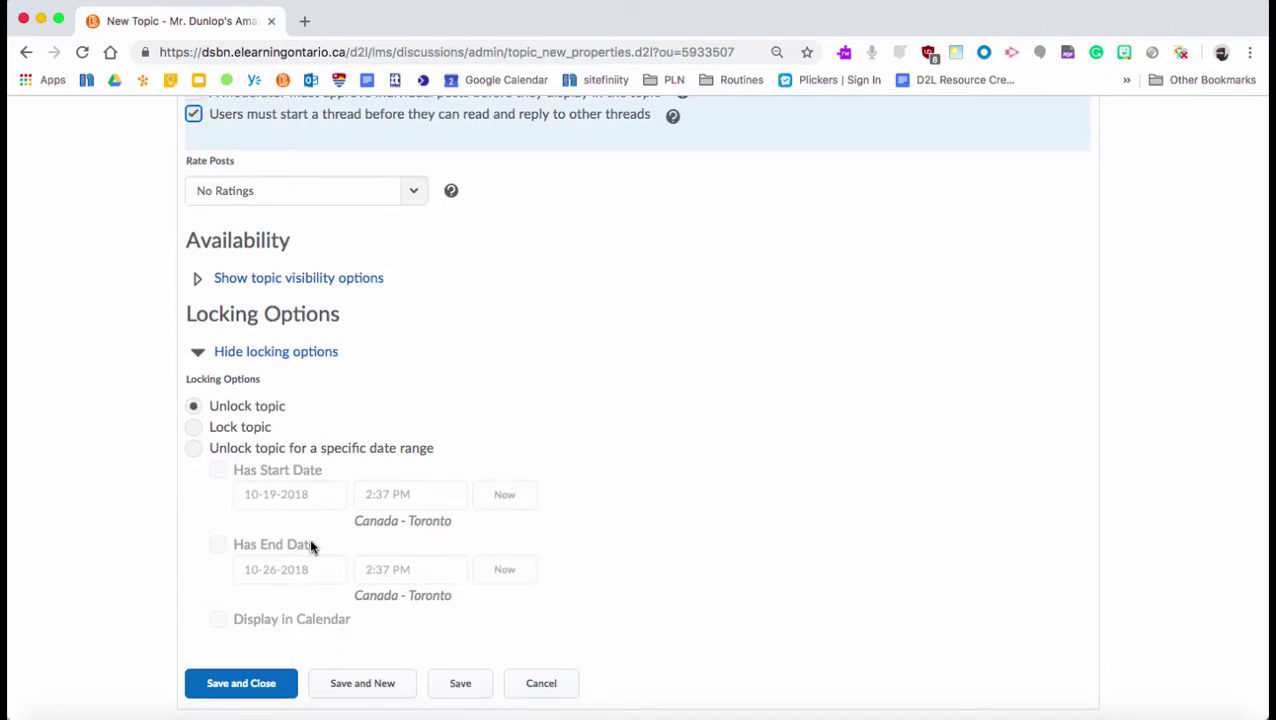
Set the topic's assessment score out of 10, and save and close the topic.
scroll(312, 547, up, 15)
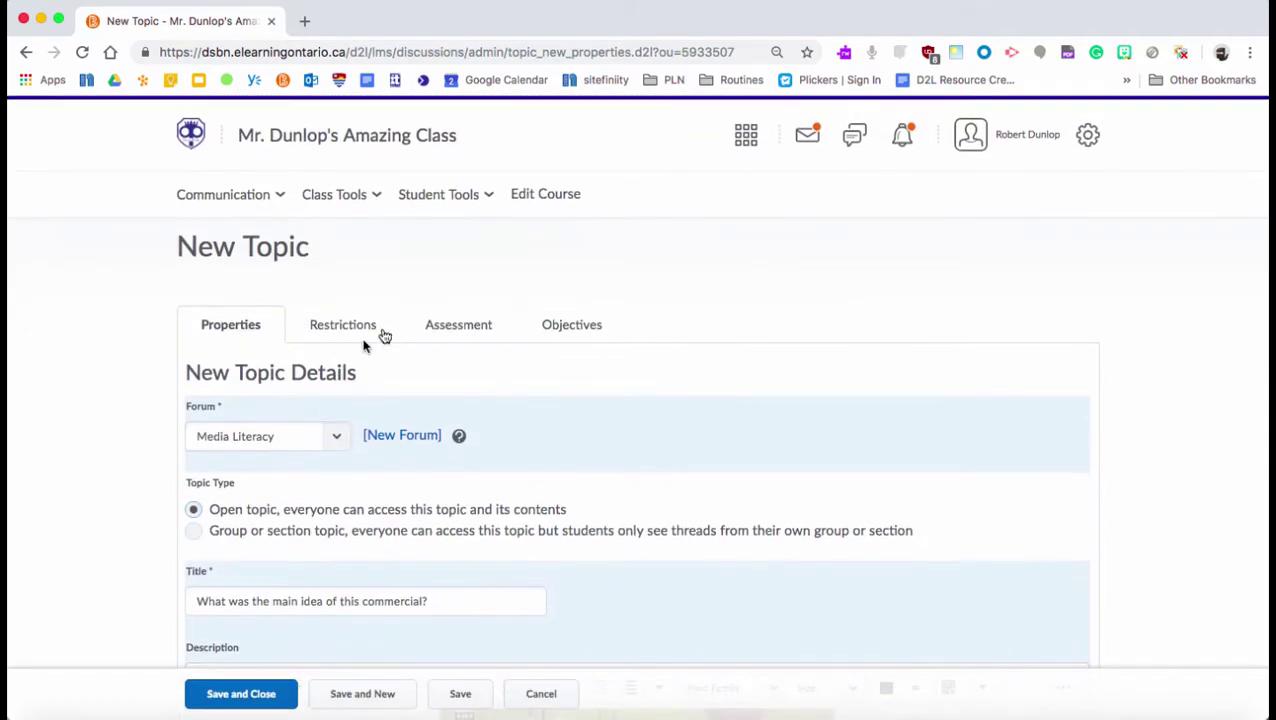
click(464, 326)
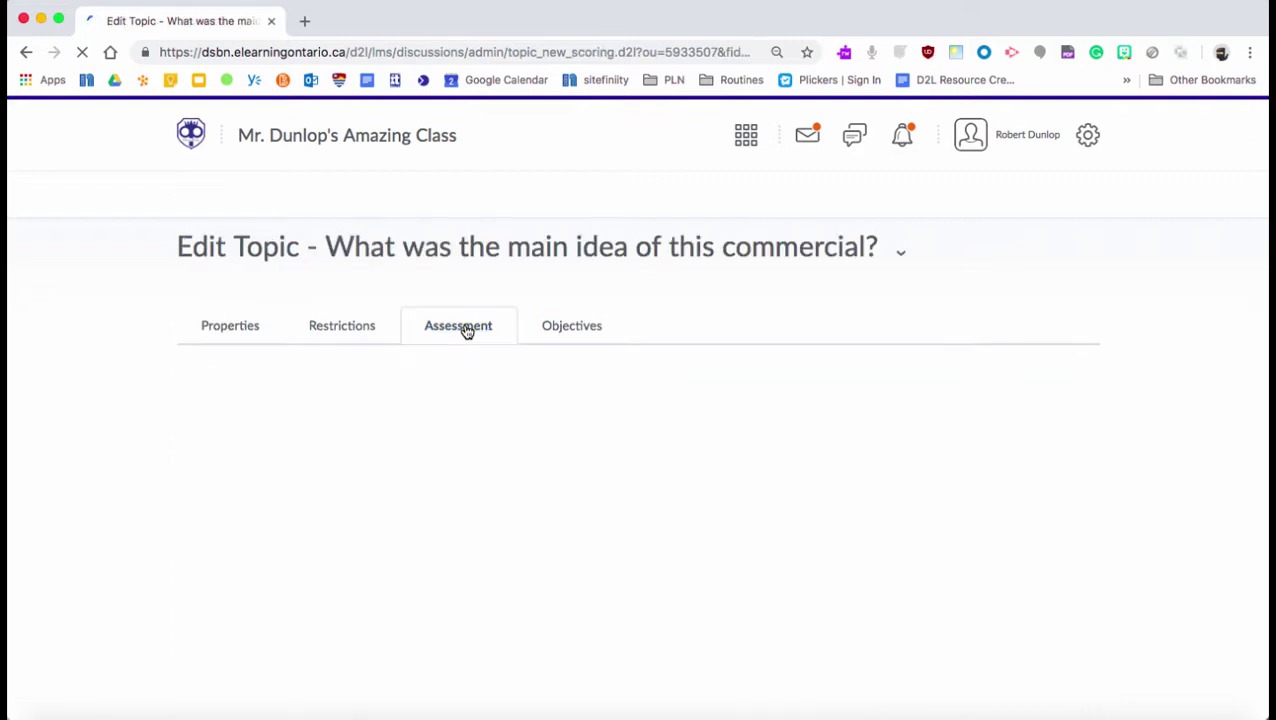
scroll(466, 453, down, 1)
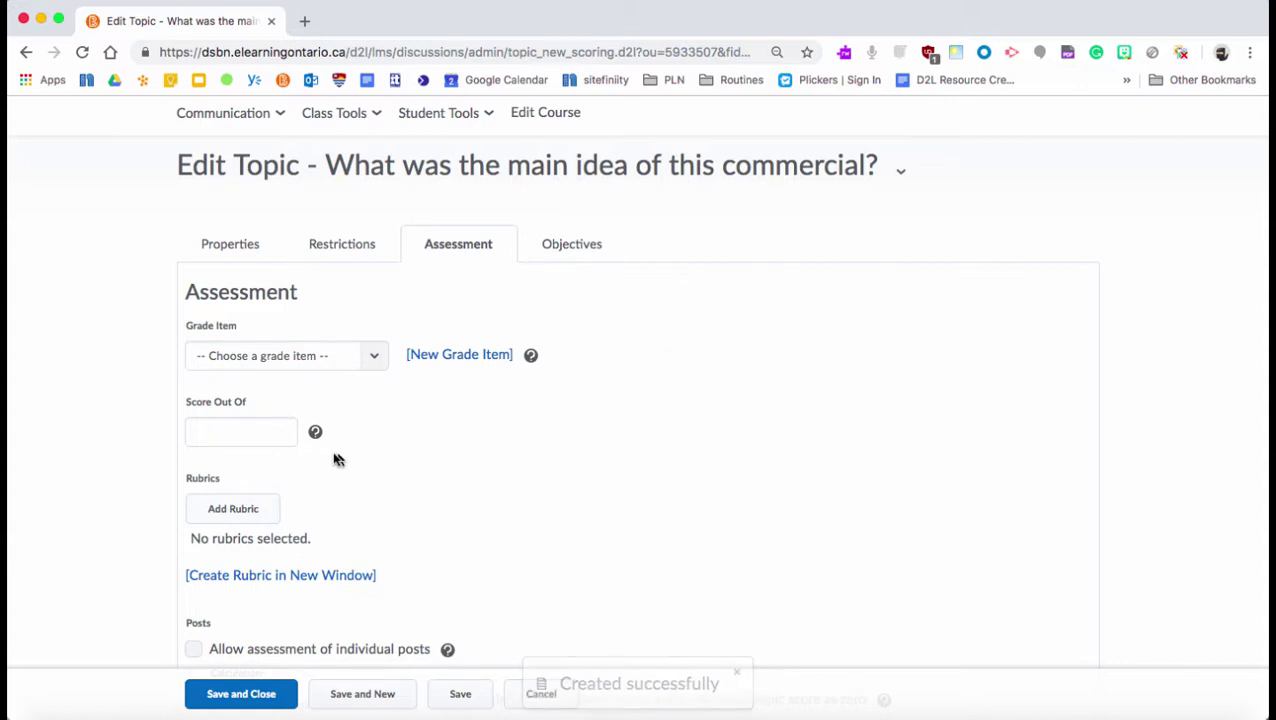
click(276, 431)
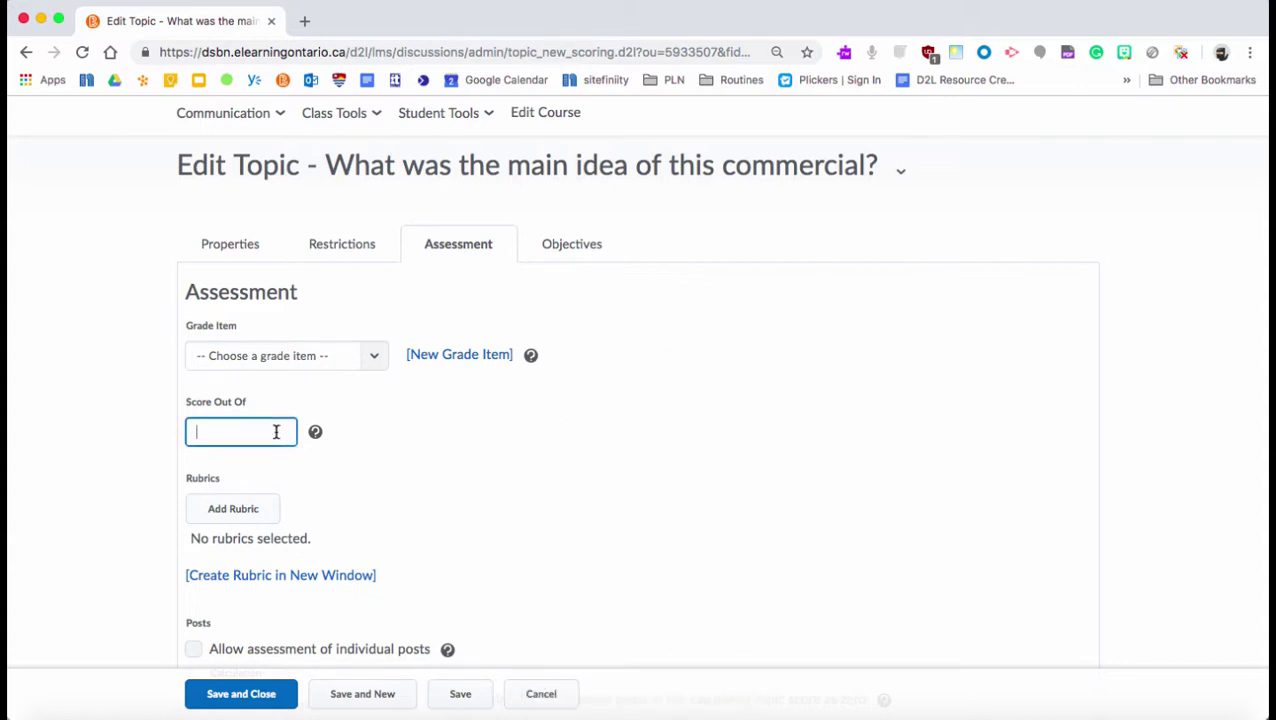
click(407, 484)
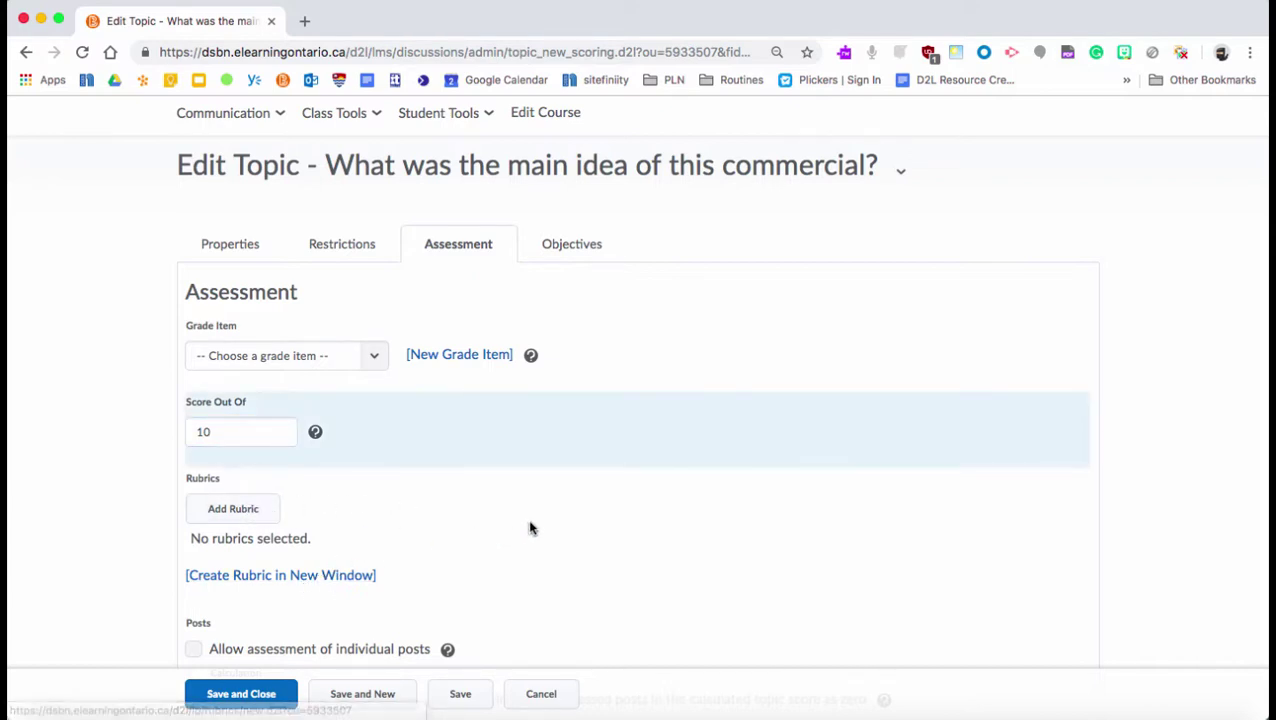
scroll(530, 528, down, 2)
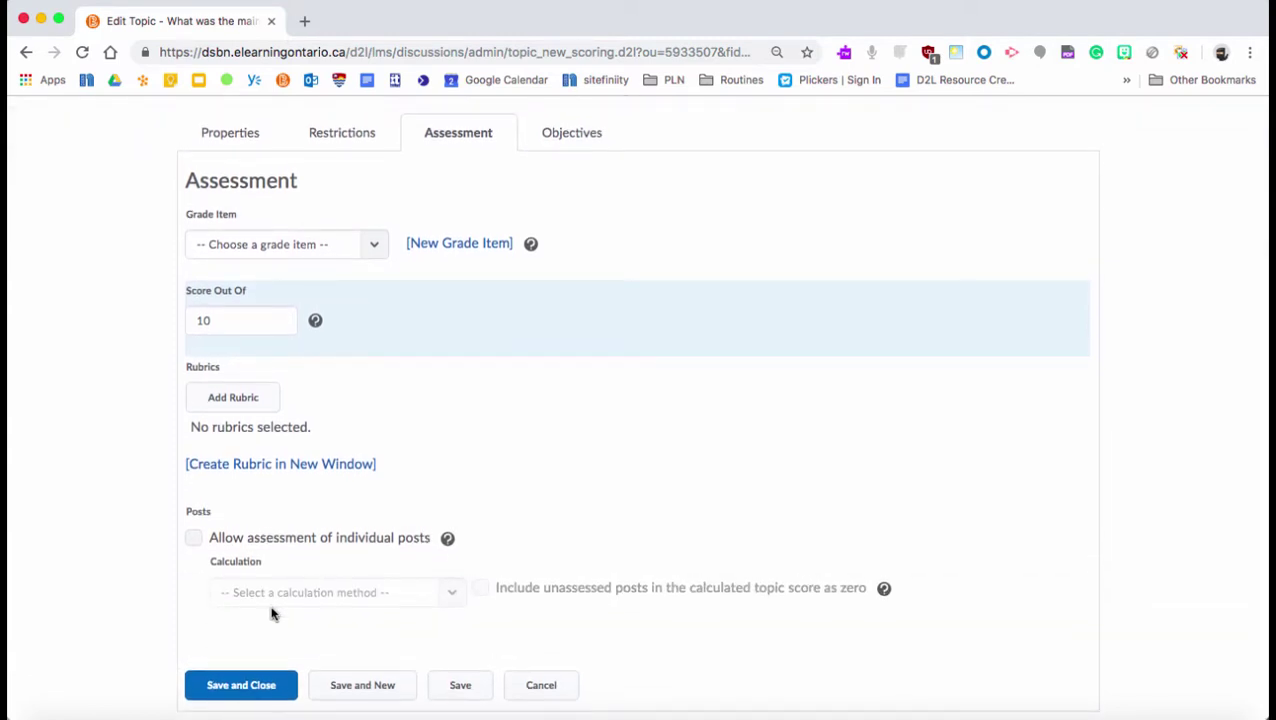
click(252, 684)
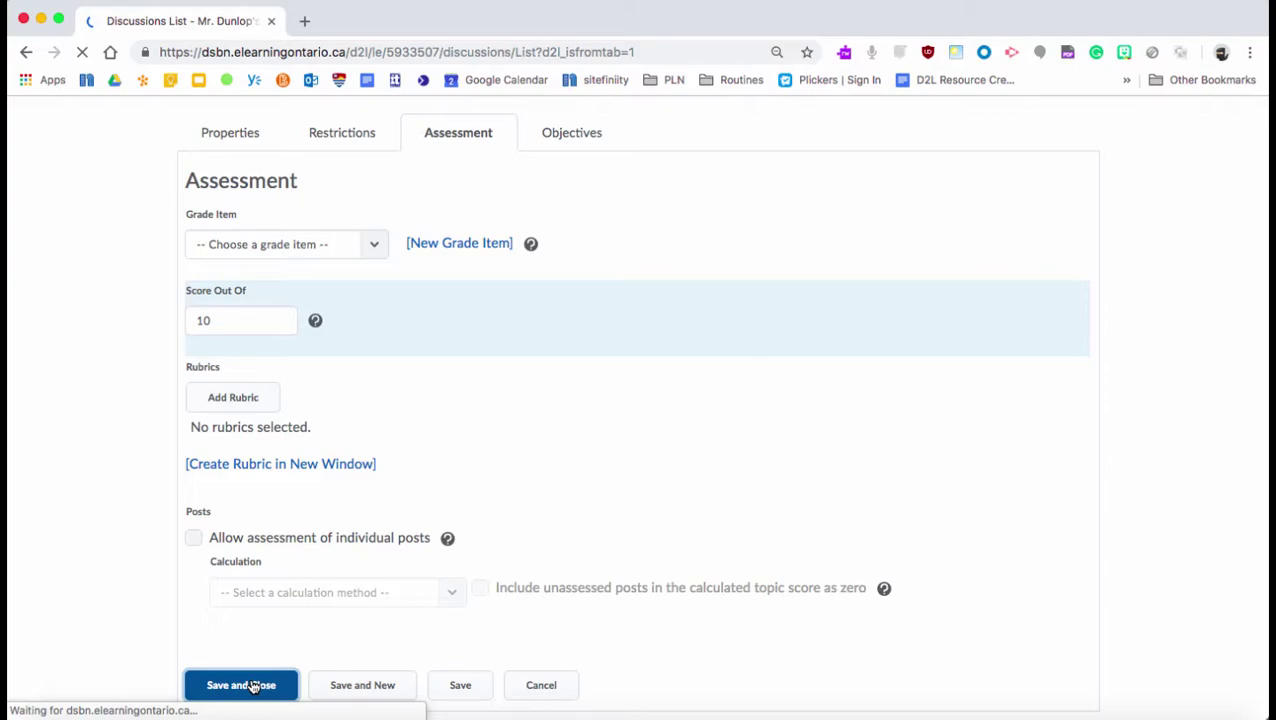
Review the new commercial topic under the Media Literacy forum in the discussions list, including its must-post-first condition.
scroll(789, 528, down, 5)
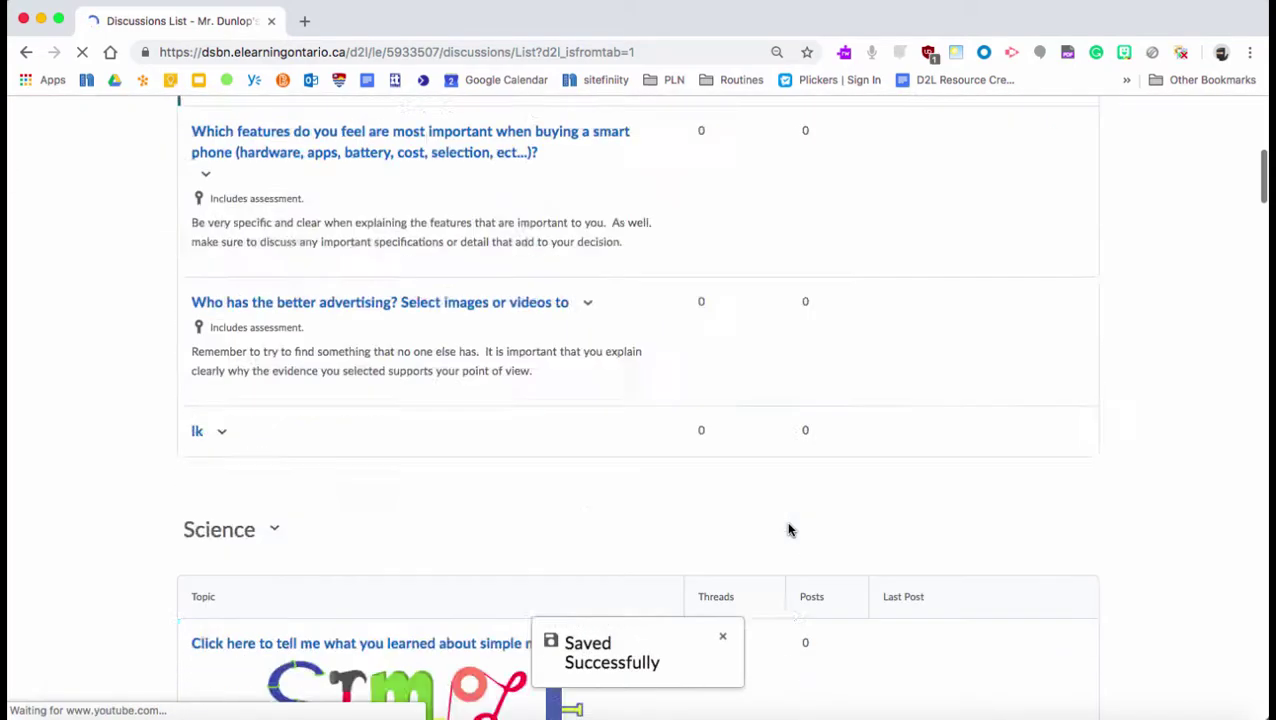
scroll(789, 530, down, 15)
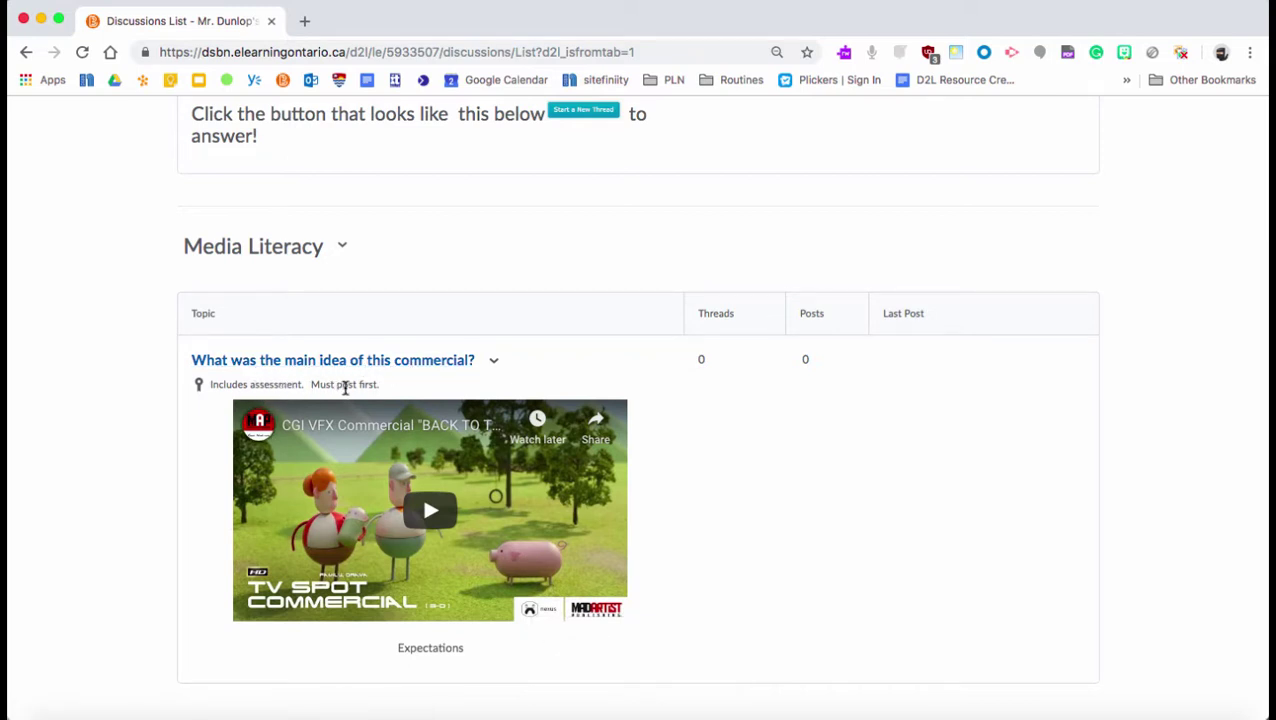
mouse_move(345, 389)
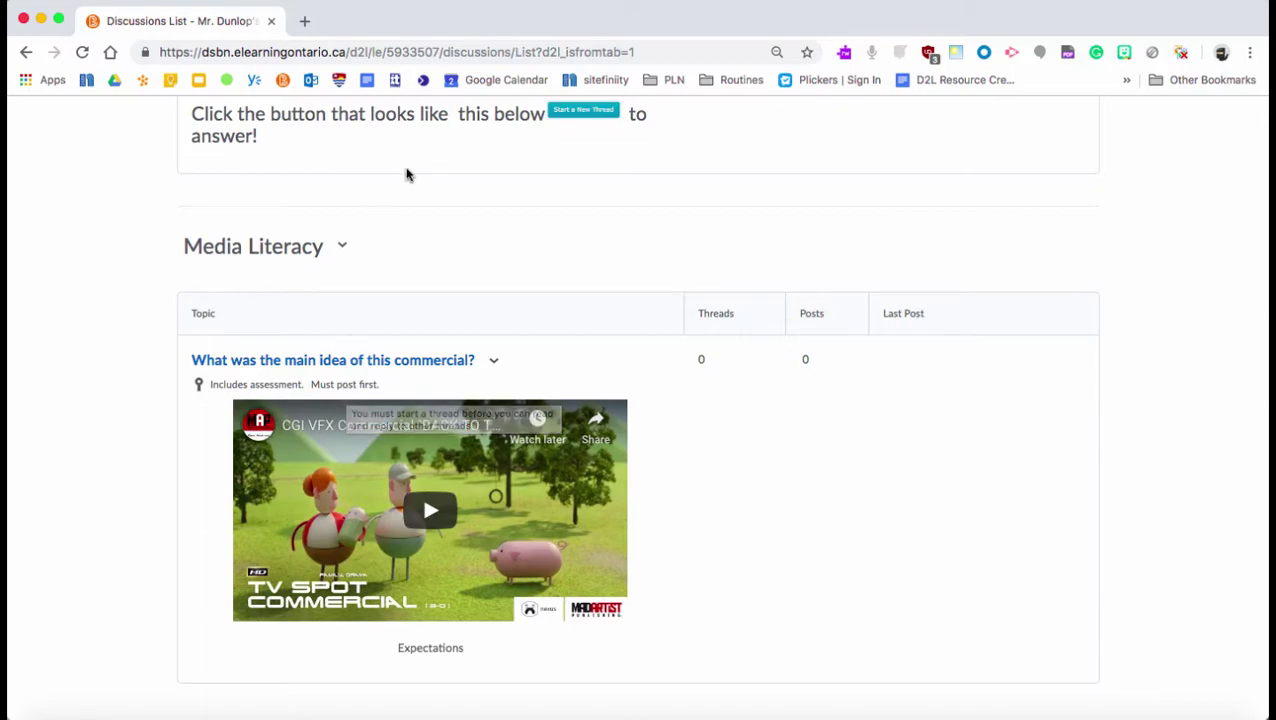
scroll(406, 174, down, 15)
scroll(406, 174, up, 20)
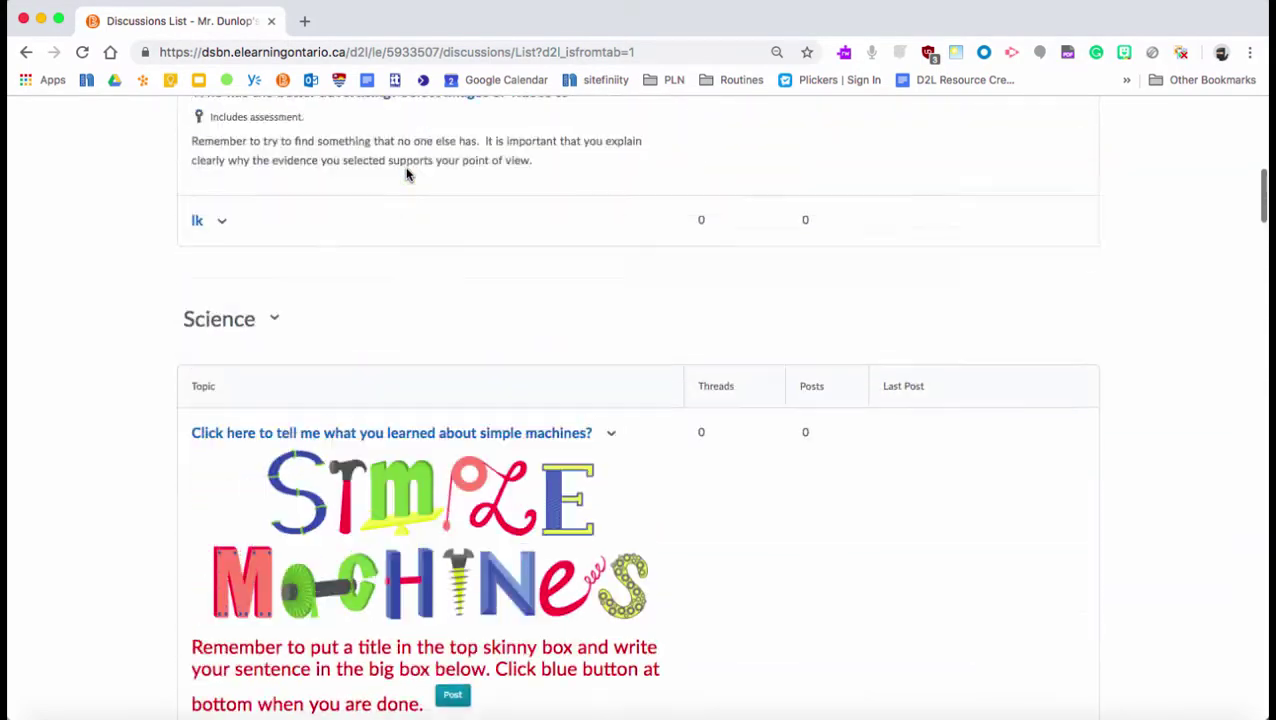
Go to the course homepage and examine how the iPhone vs Android news item links to its discussion questions.
click(405, 144)
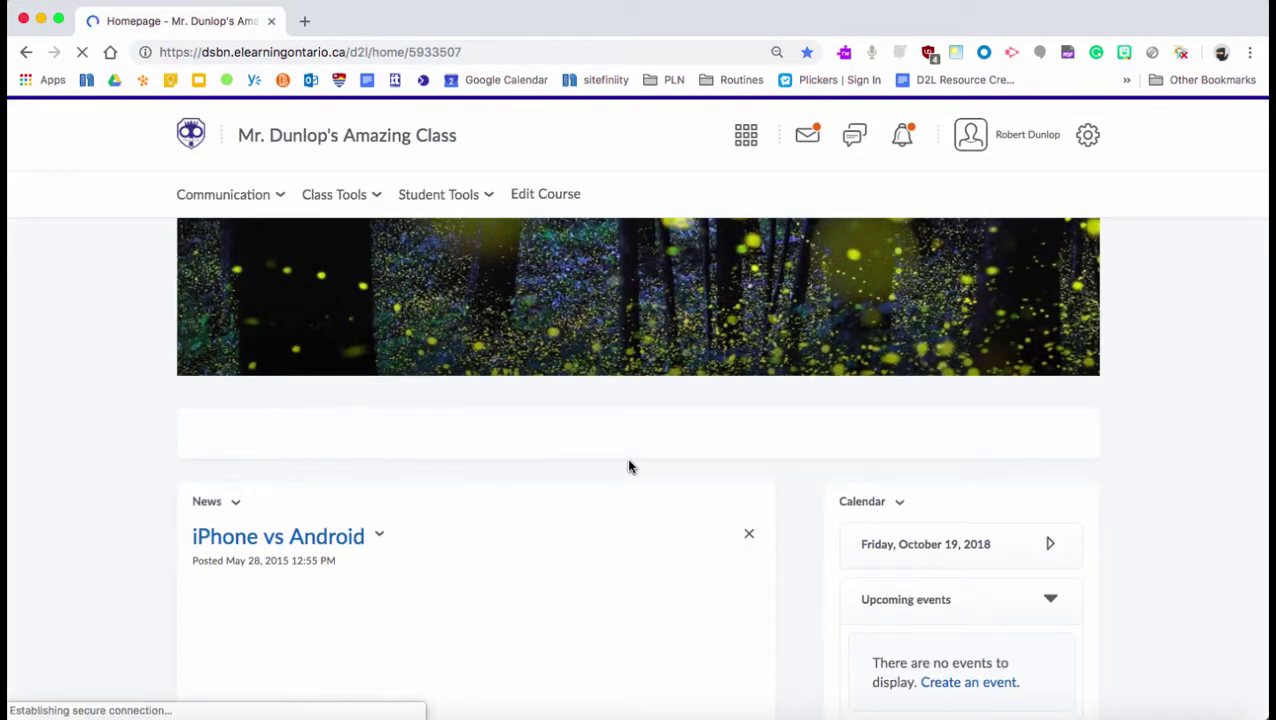
scroll(629, 466, down, 2)
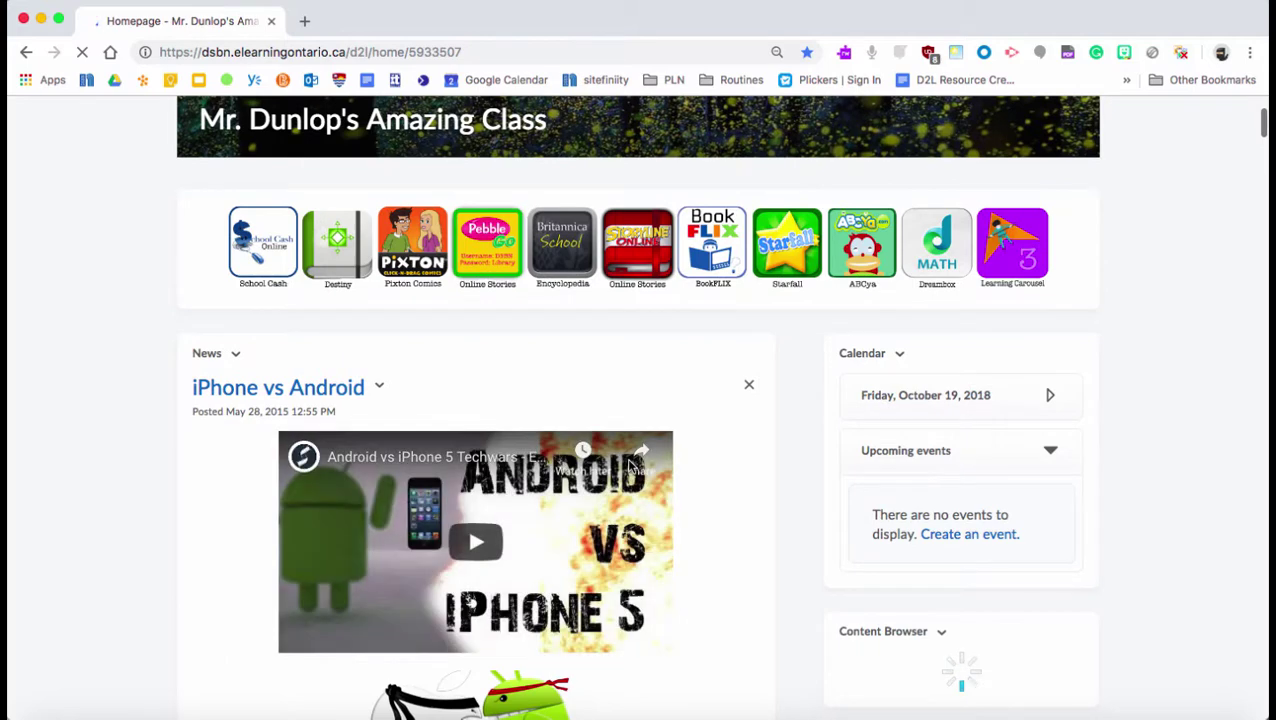
scroll(596, 556, down, 5)
scroll(594, 558, down, 1)
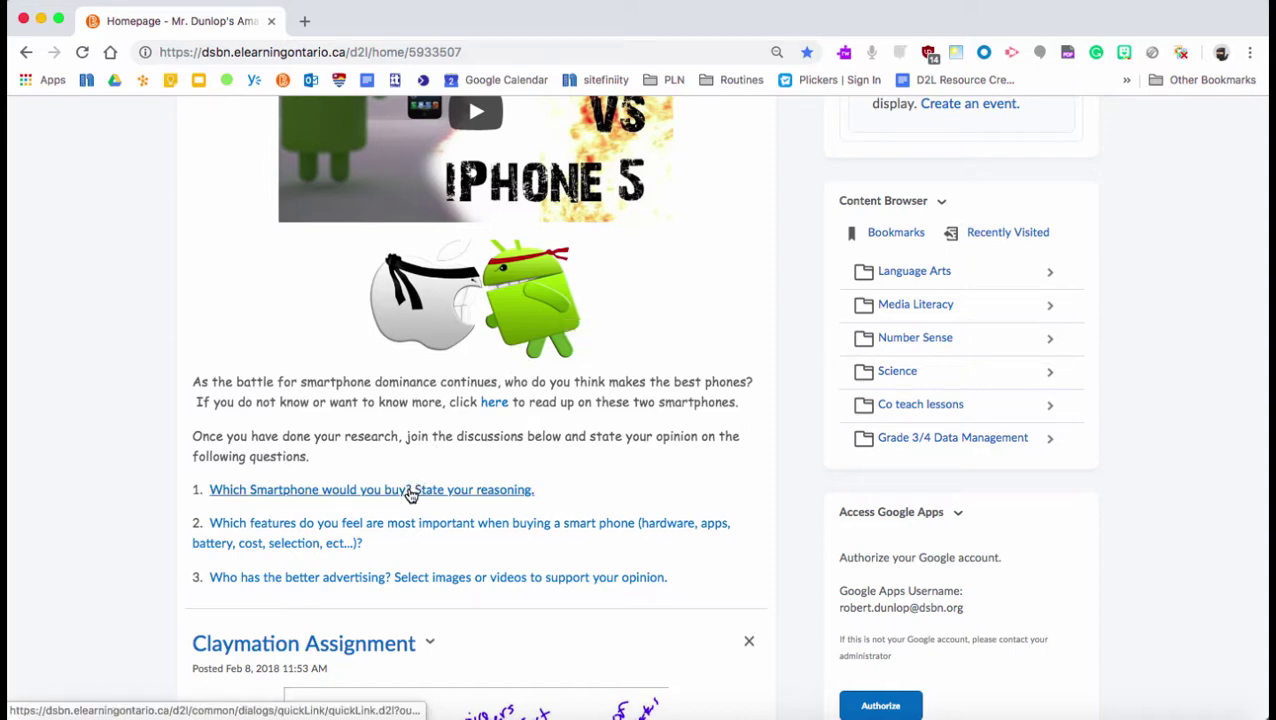
scroll(410, 496, up, 10)
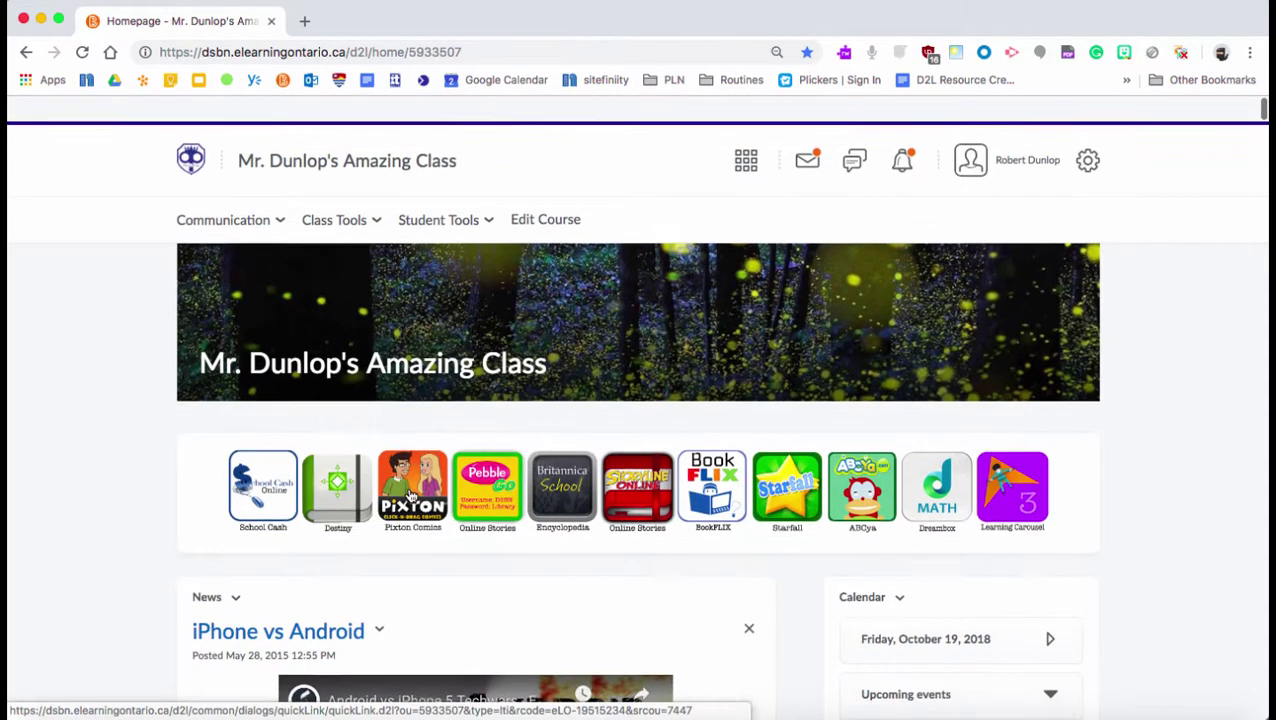
Start a new news item on the course homepage with "Video, Text......" as placeholder content.
click(236, 574)
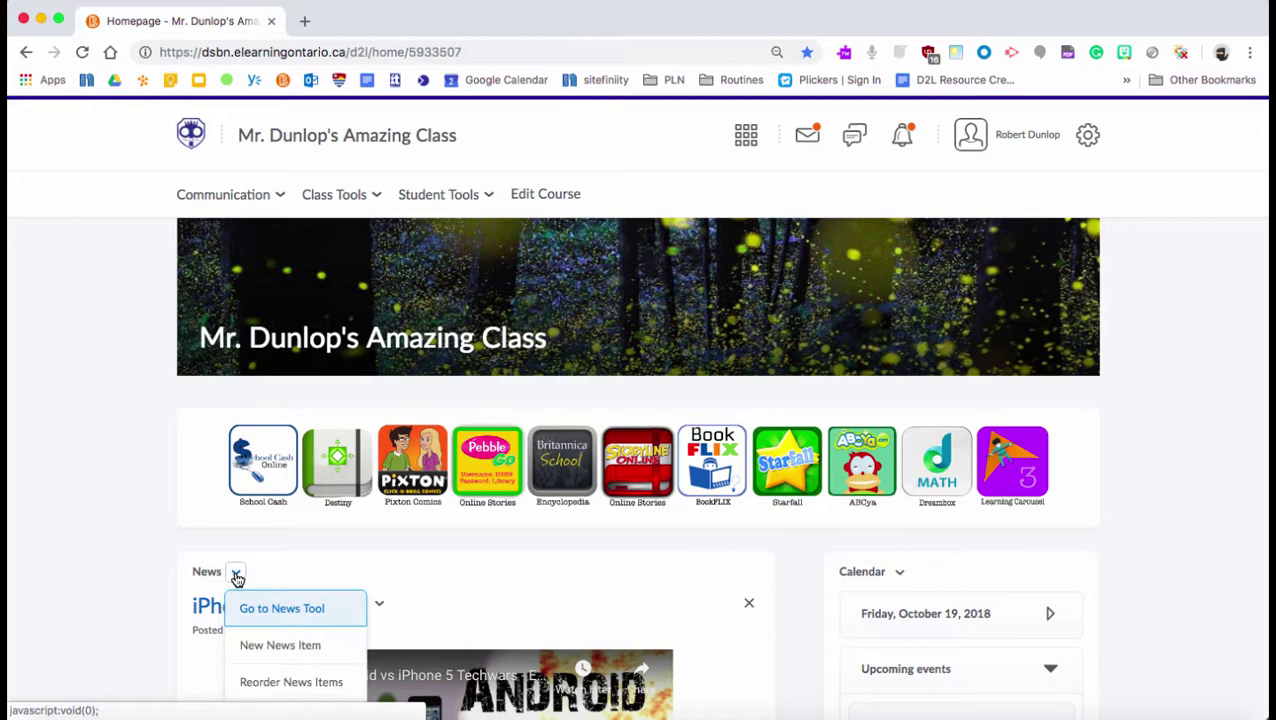
click(254, 646)
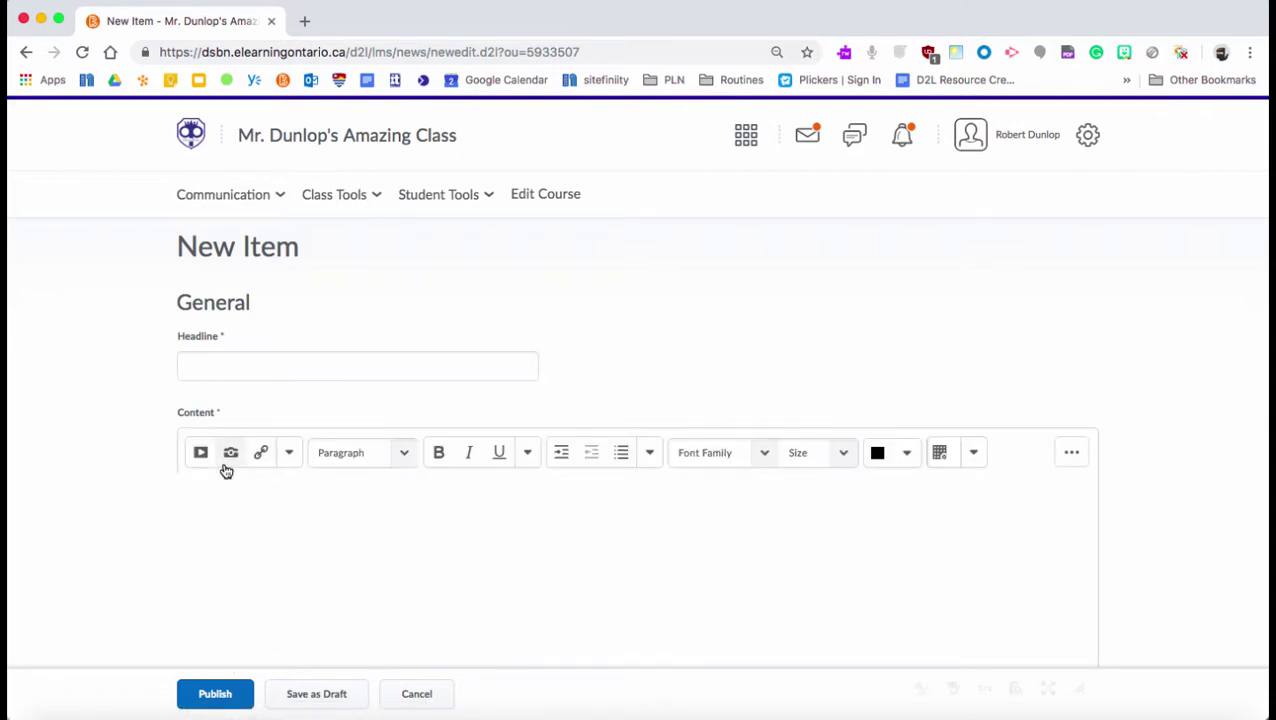
click(225, 487)
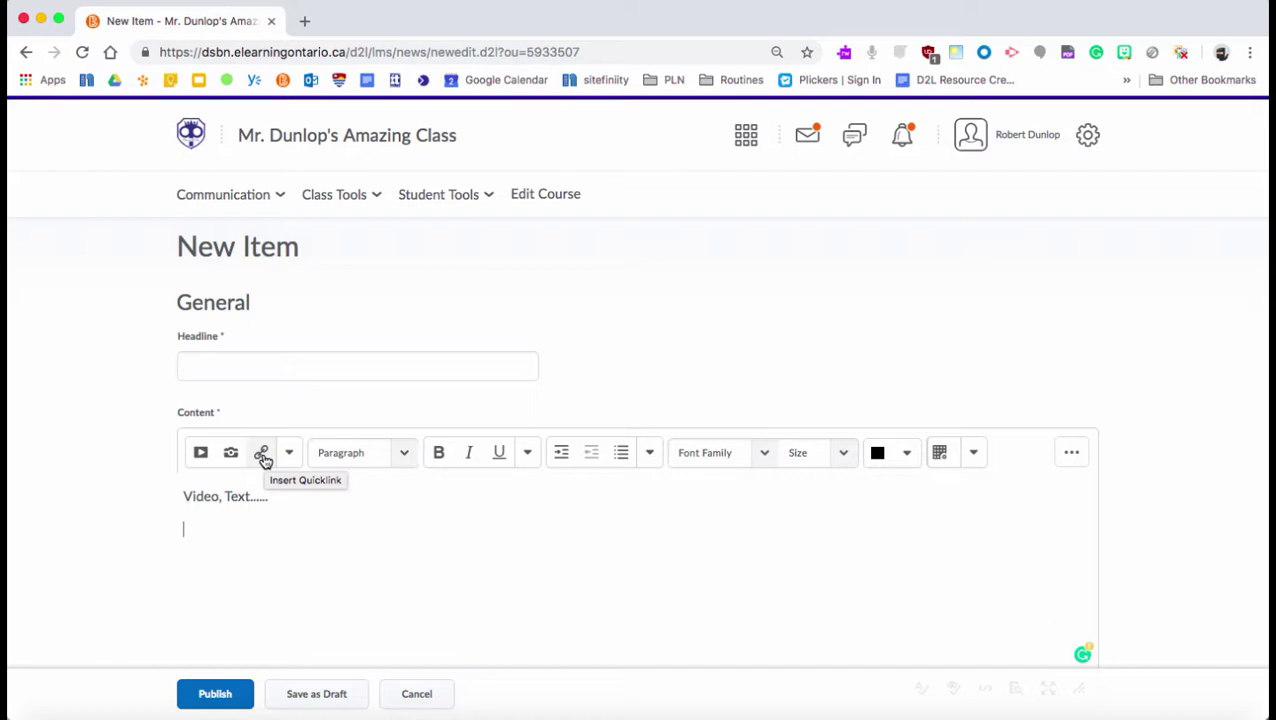
Insert a quicklink to the Media Literacy discussion topic "What was the main idea of this commercial?" below the placeholder text.
click(262, 455)
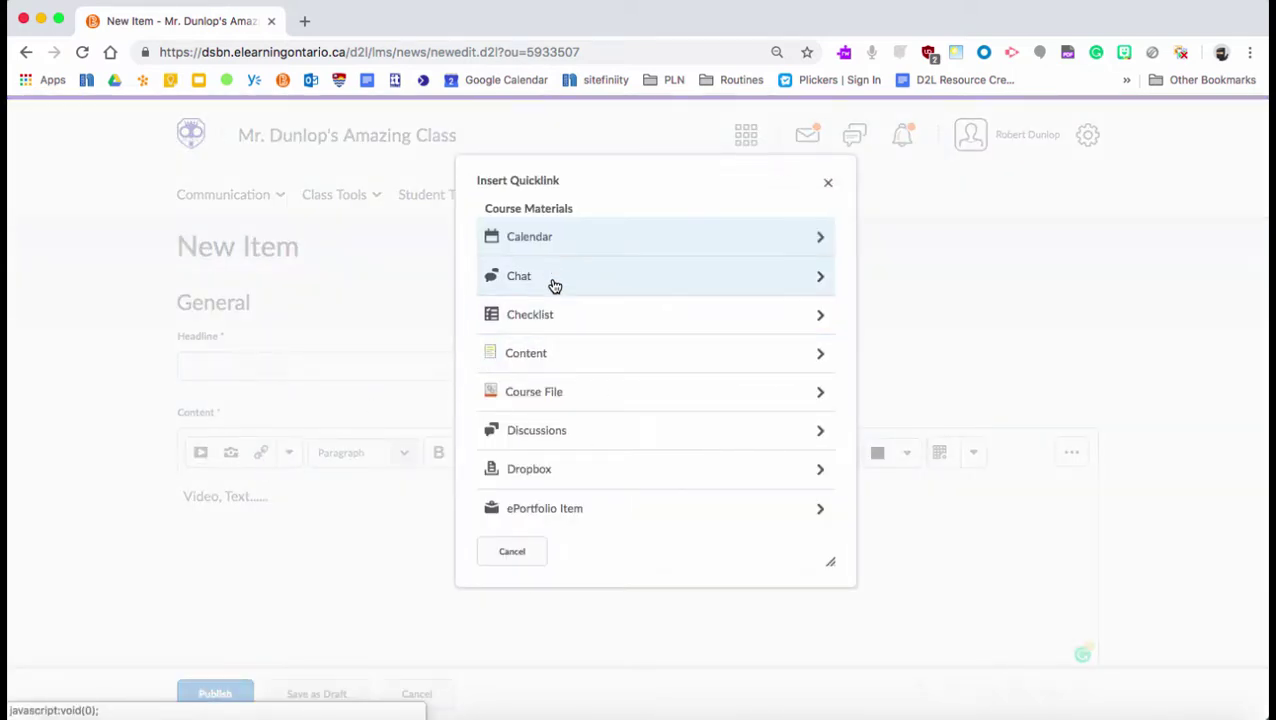
click(538, 432)
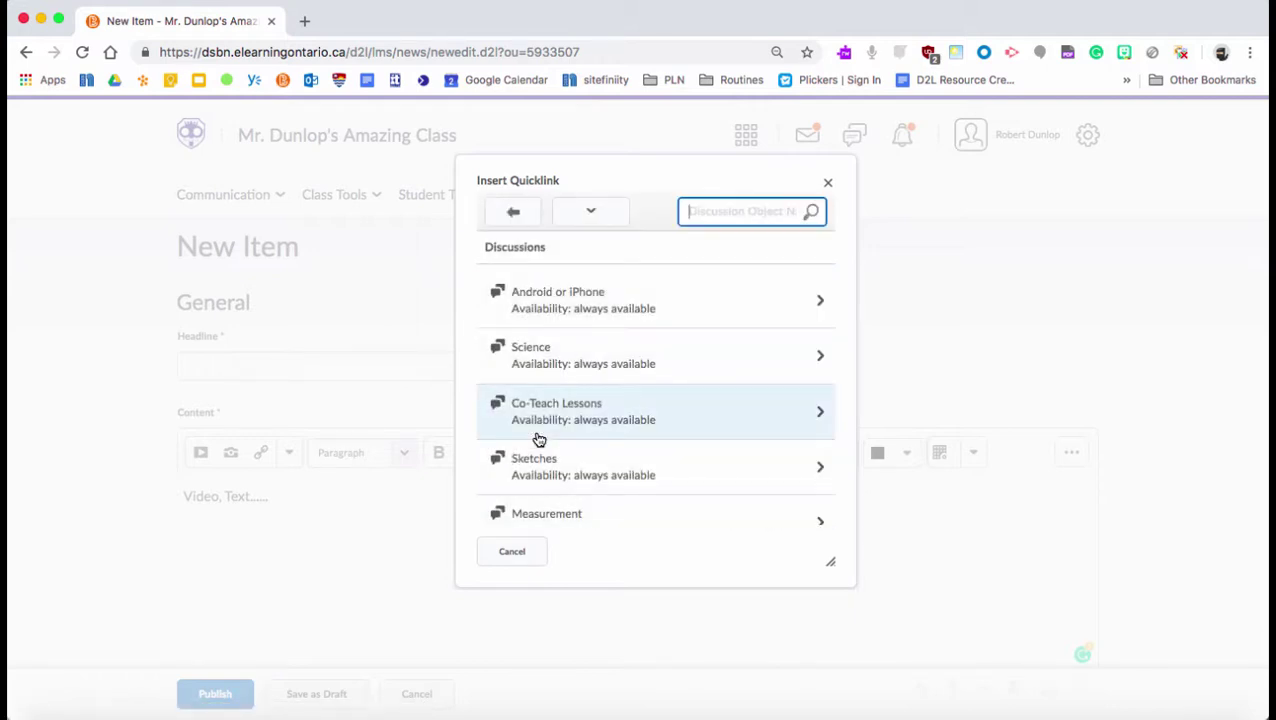
scroll(538, 440, down, 4)
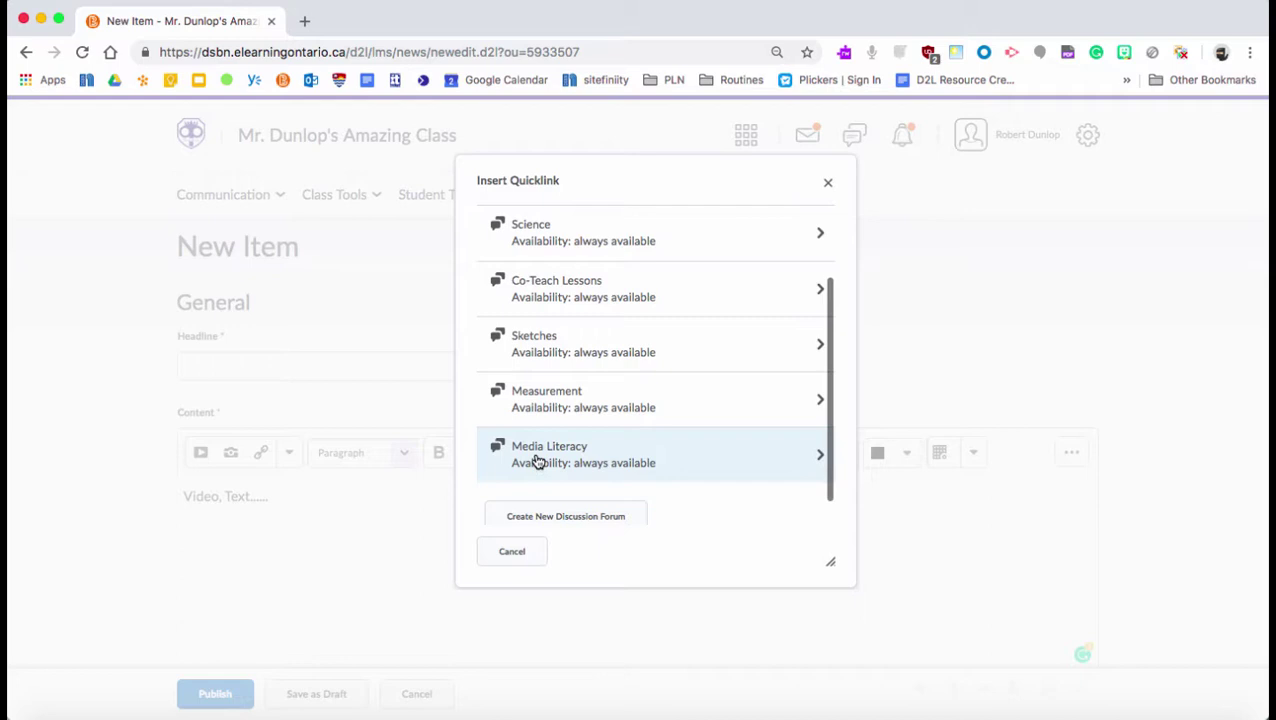
click(540, 459)
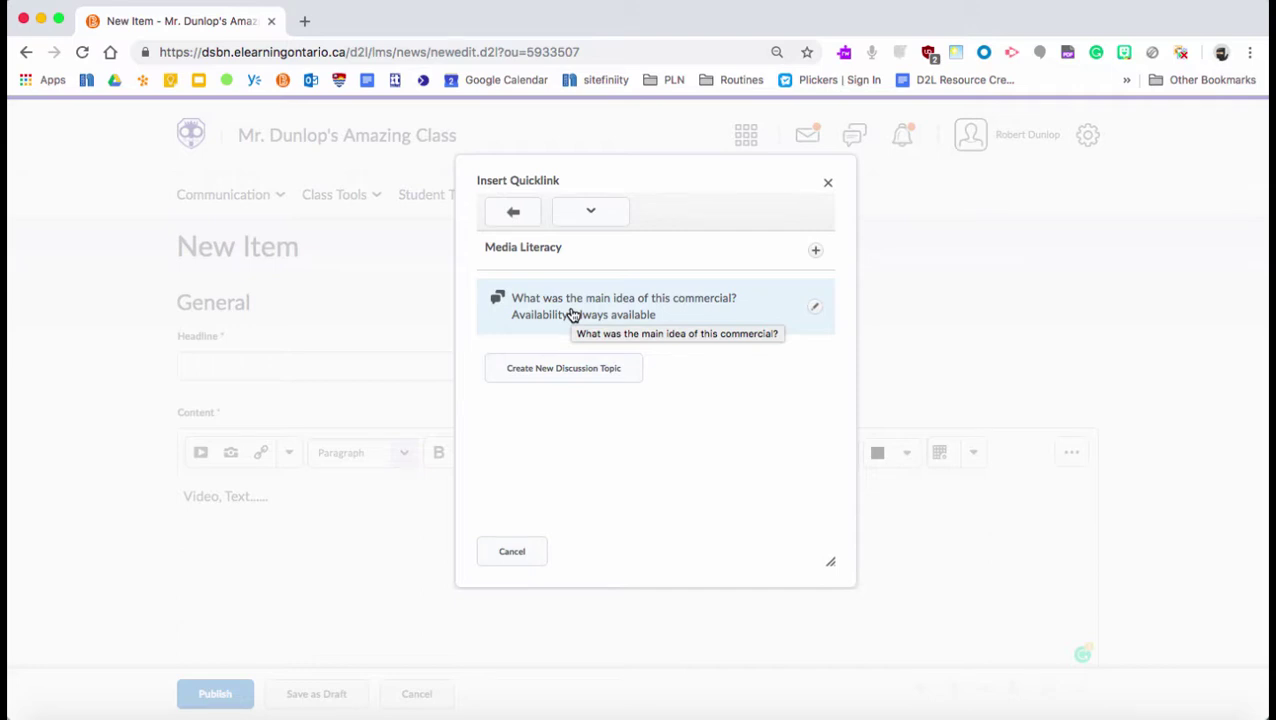
click(572, 315)
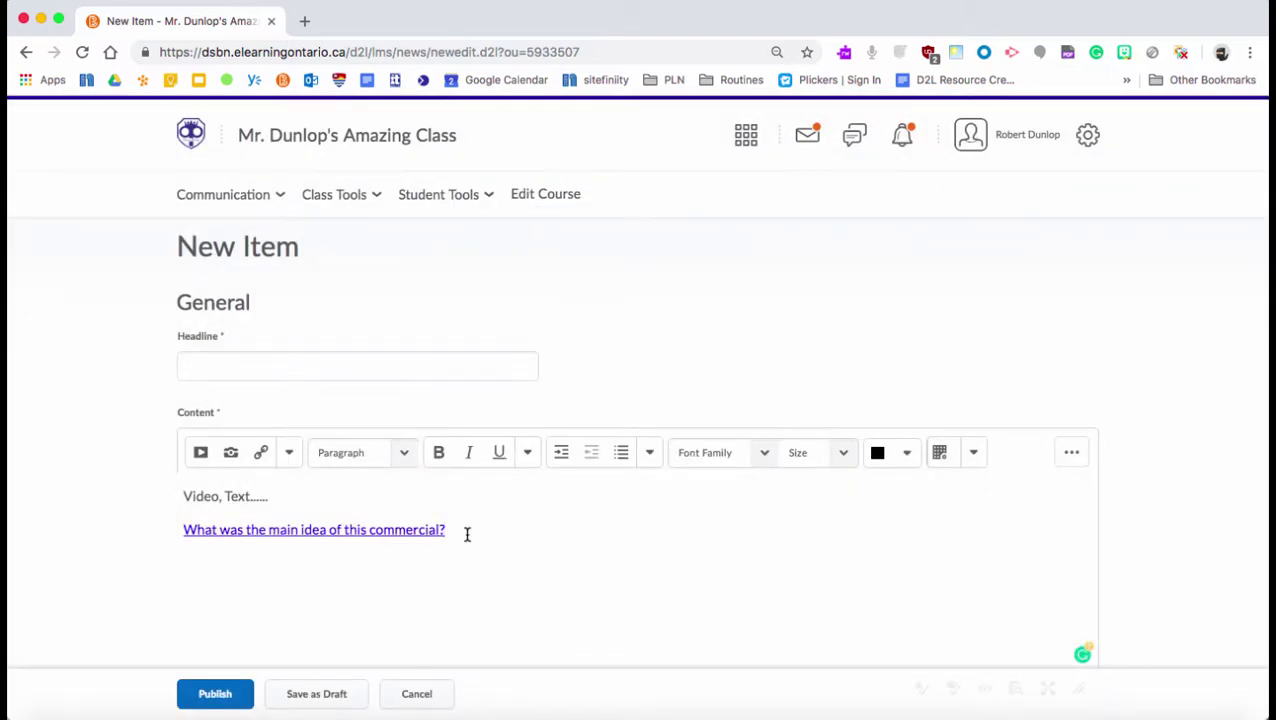
Give the news item the headline "Media" and publish it.
click(308, 370)
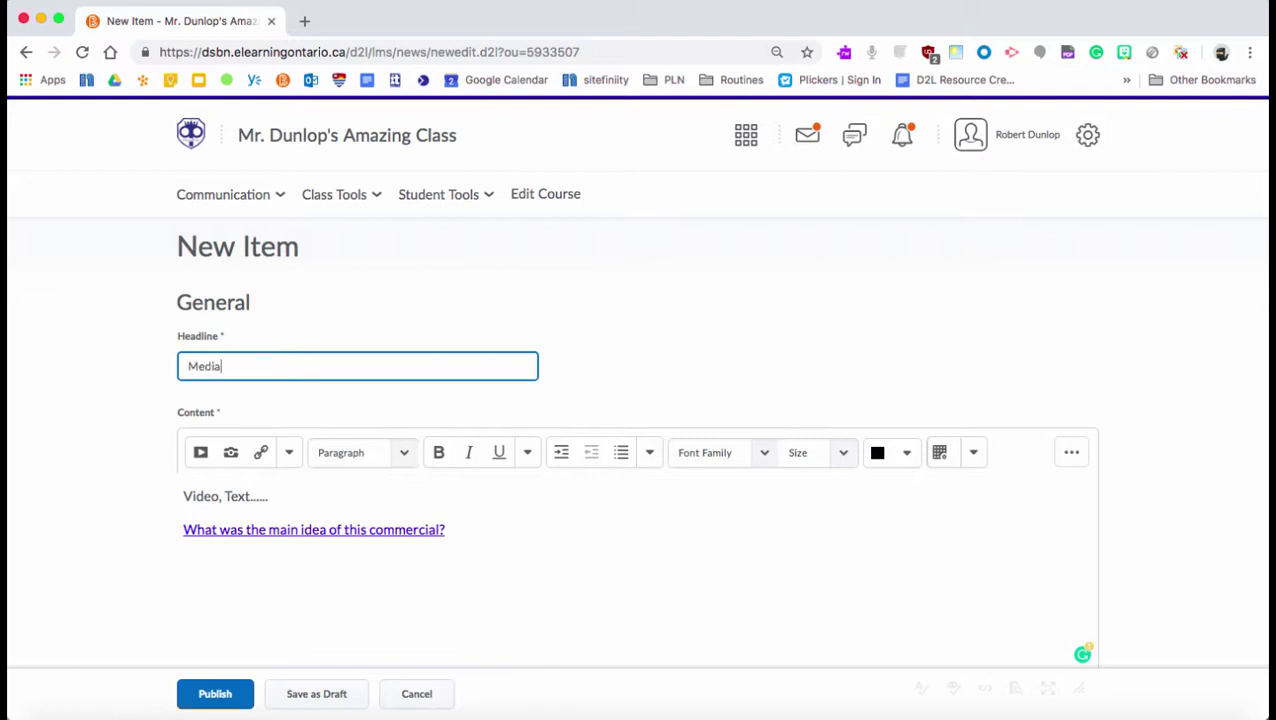
click(222, 694)
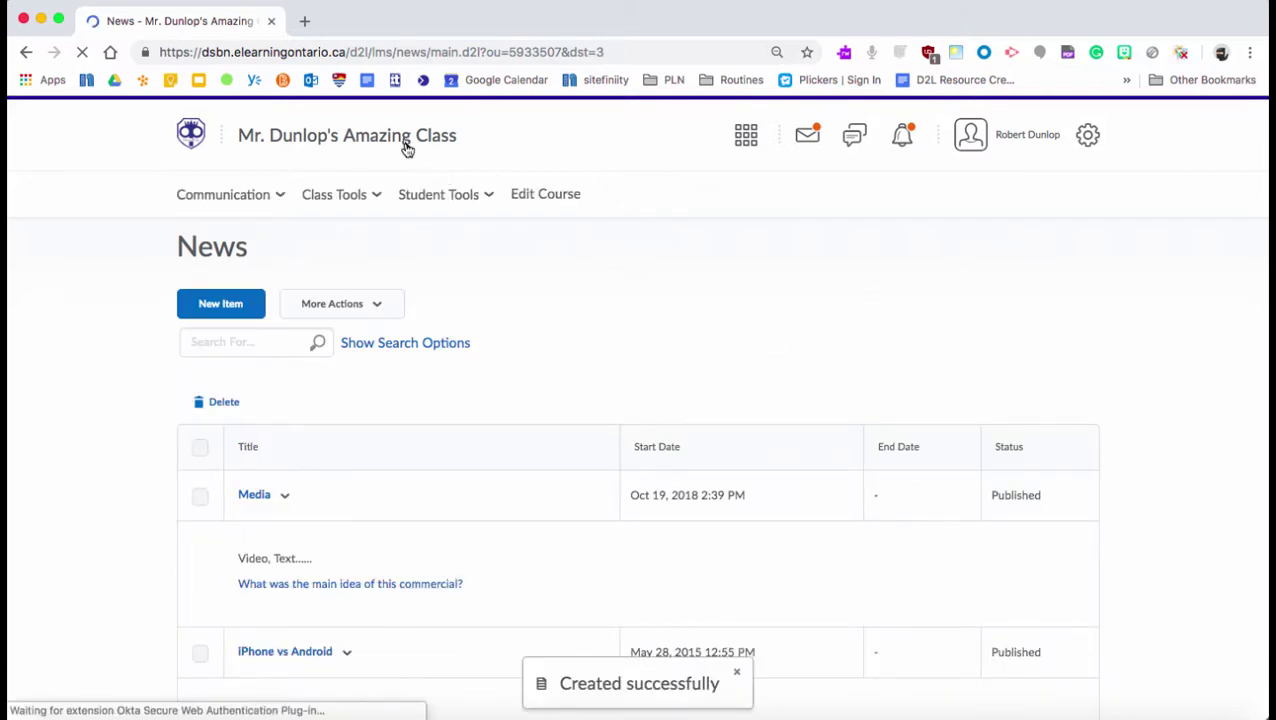
Switch to the student view of the course and check the Media news item on the homepage.
click(1030, 135)
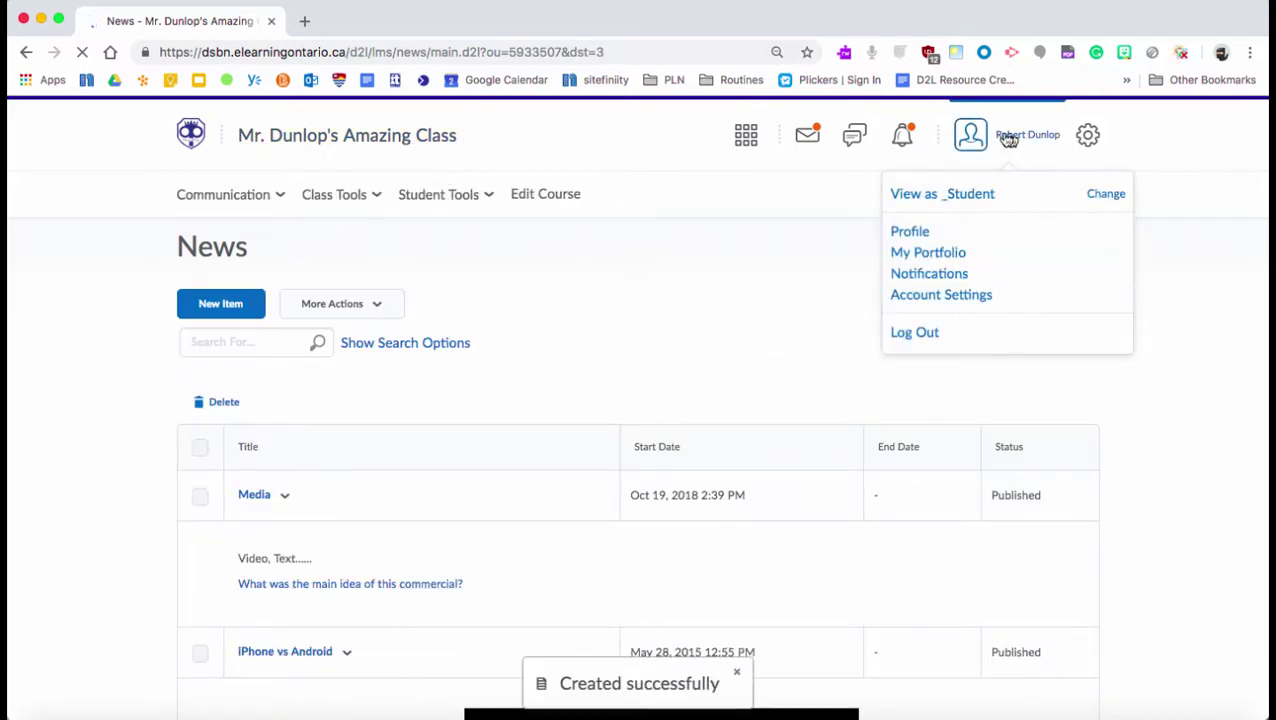
click(963, 199)
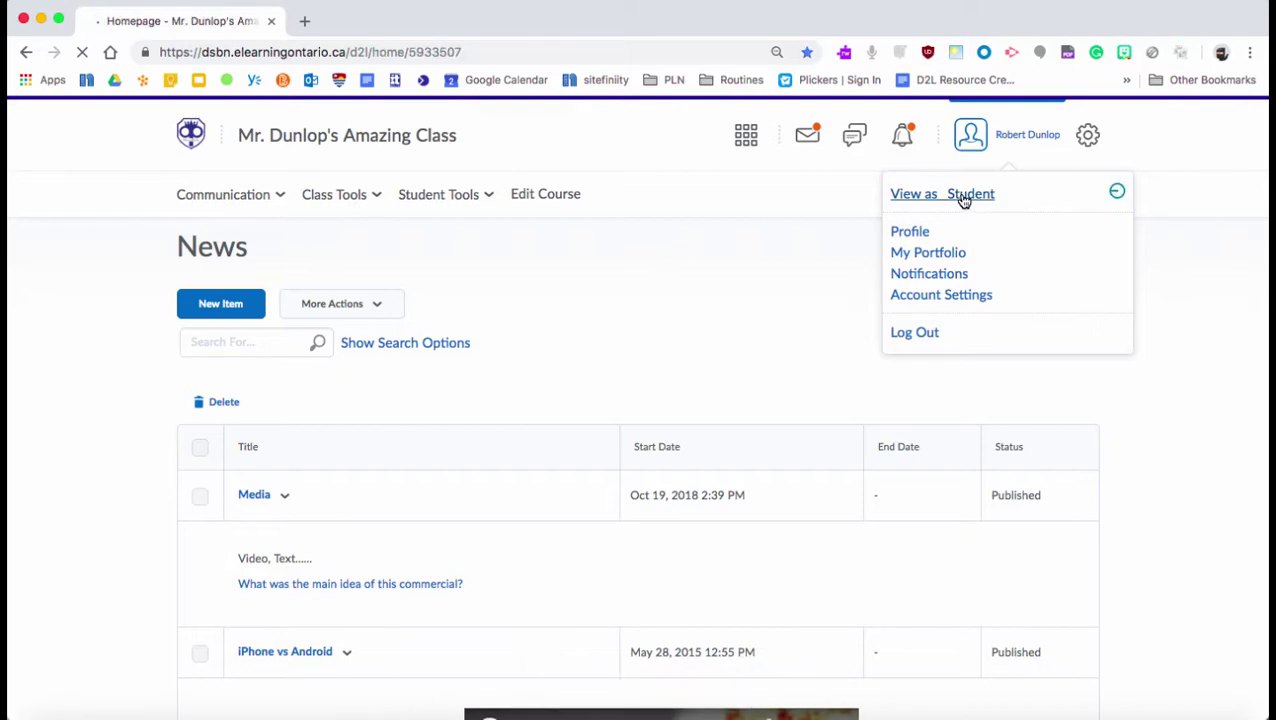
scroll(700, 340, down, 2)
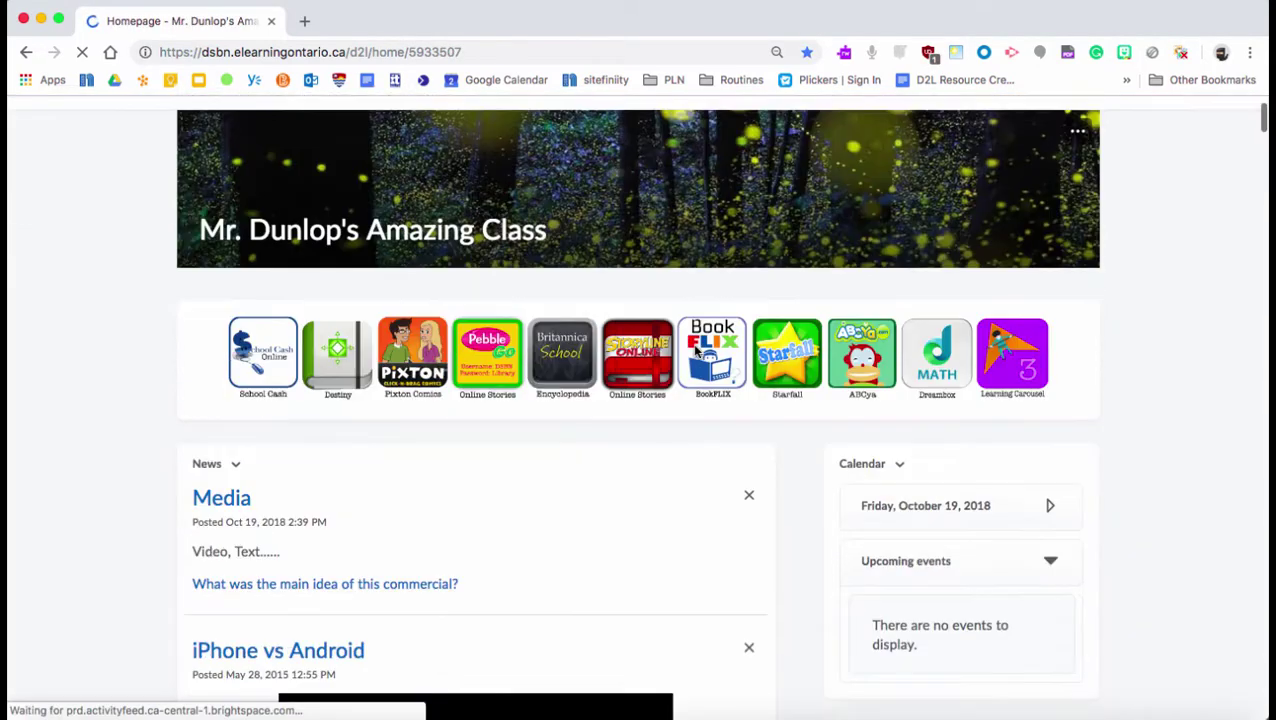
Follow the Media news item's link to the commercial discussion topic and briefly play the embedded video, pausing it again.
scroll(697, 350, down, 2)
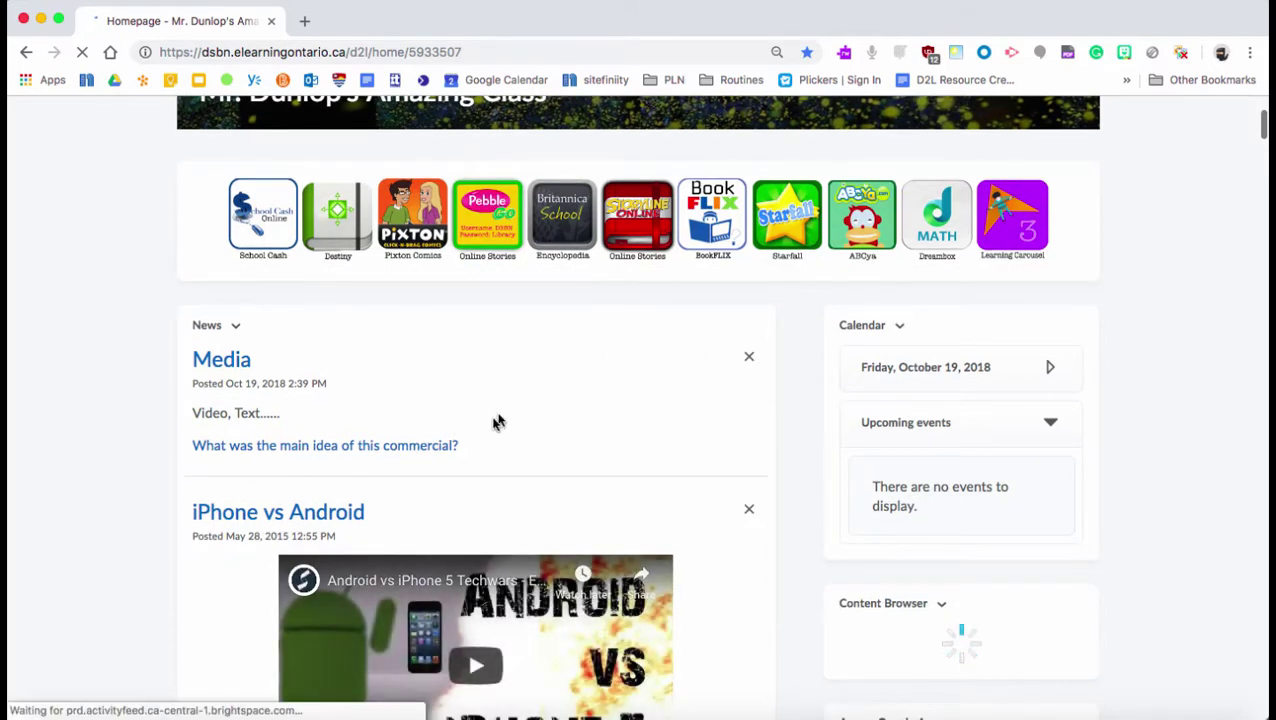
click(348, 450)
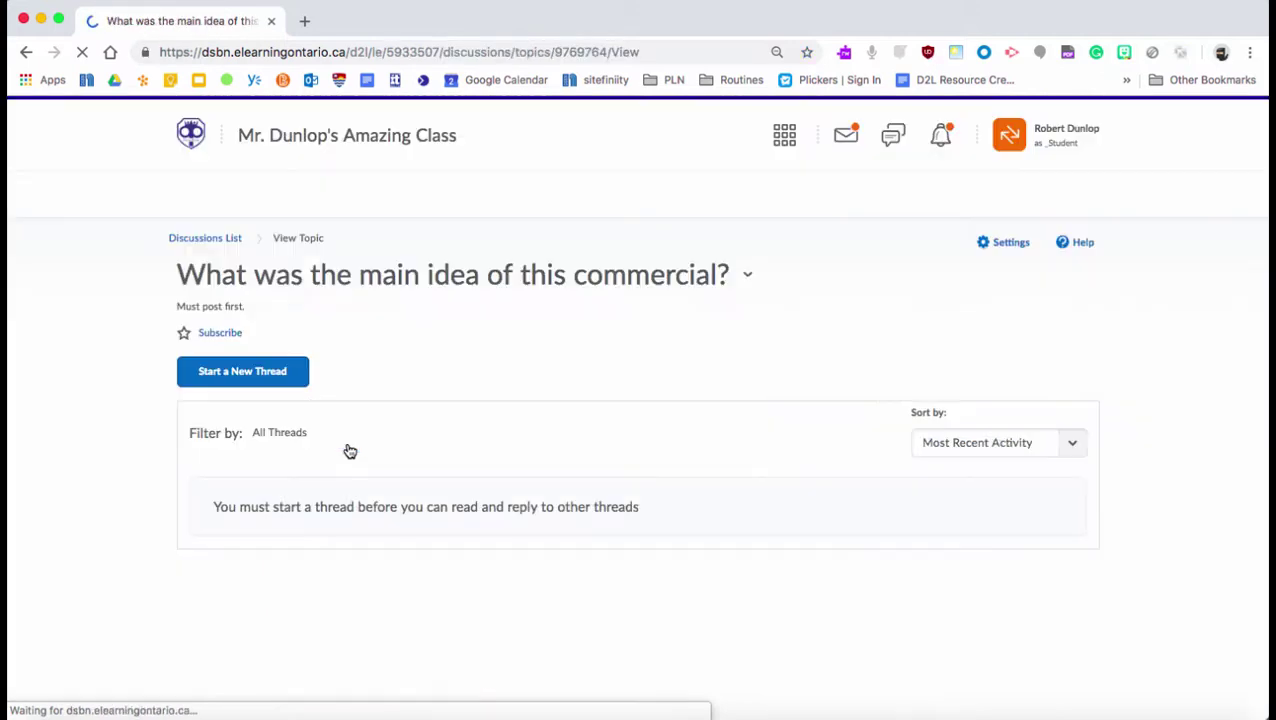
scroll(755, 501, down, 2)
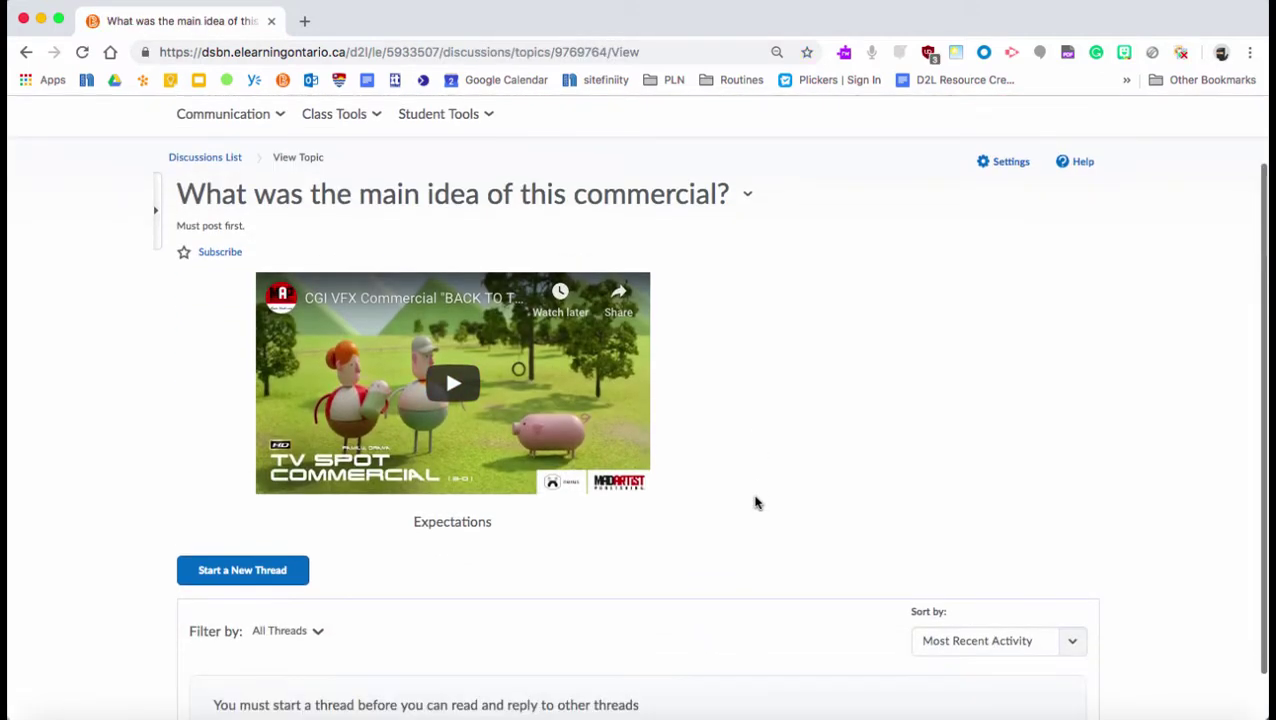
click(432, 388)
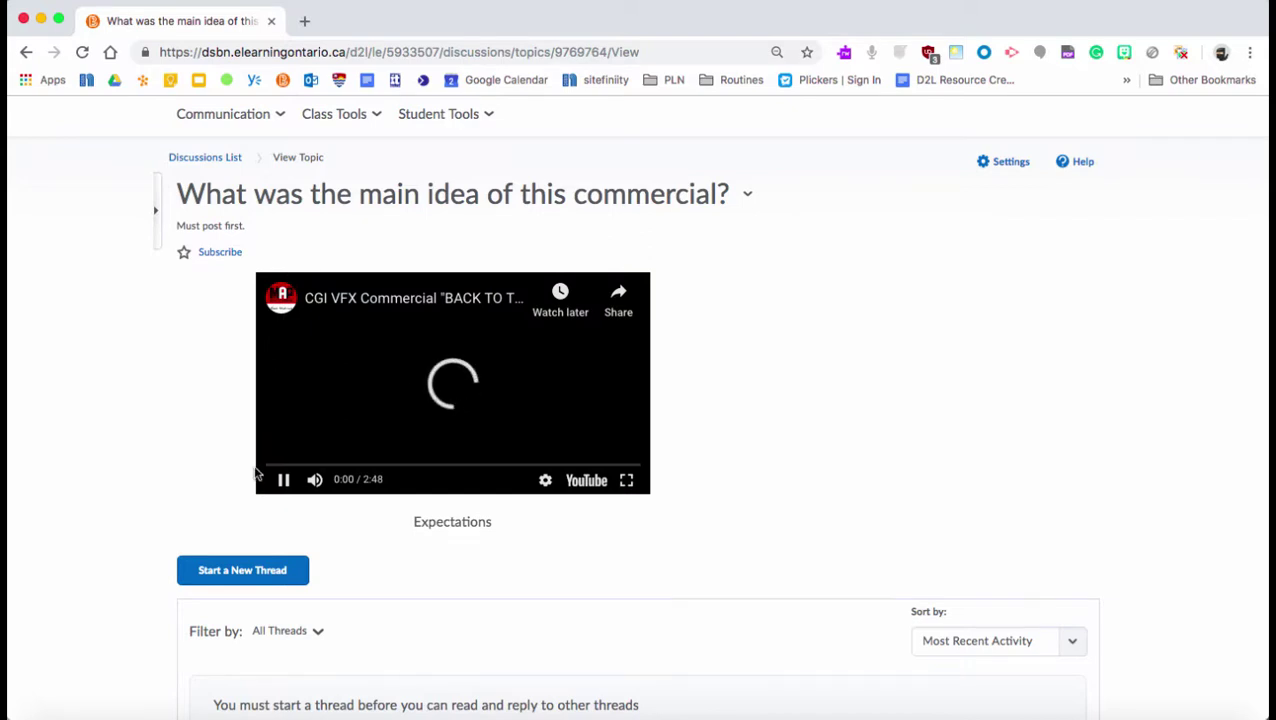
click(284, 481)
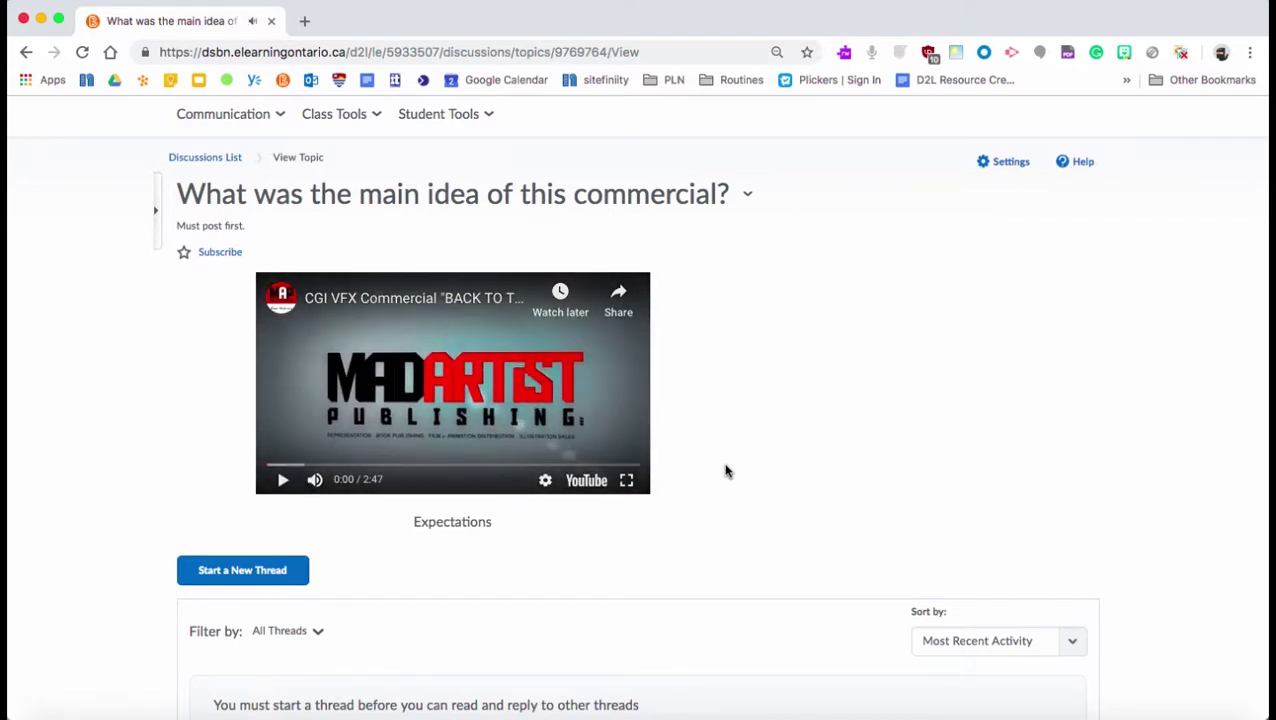
Post a new thread in the topic with the subject "I think that" and the text "Ideas".
scroll(720, 536, down, 1)
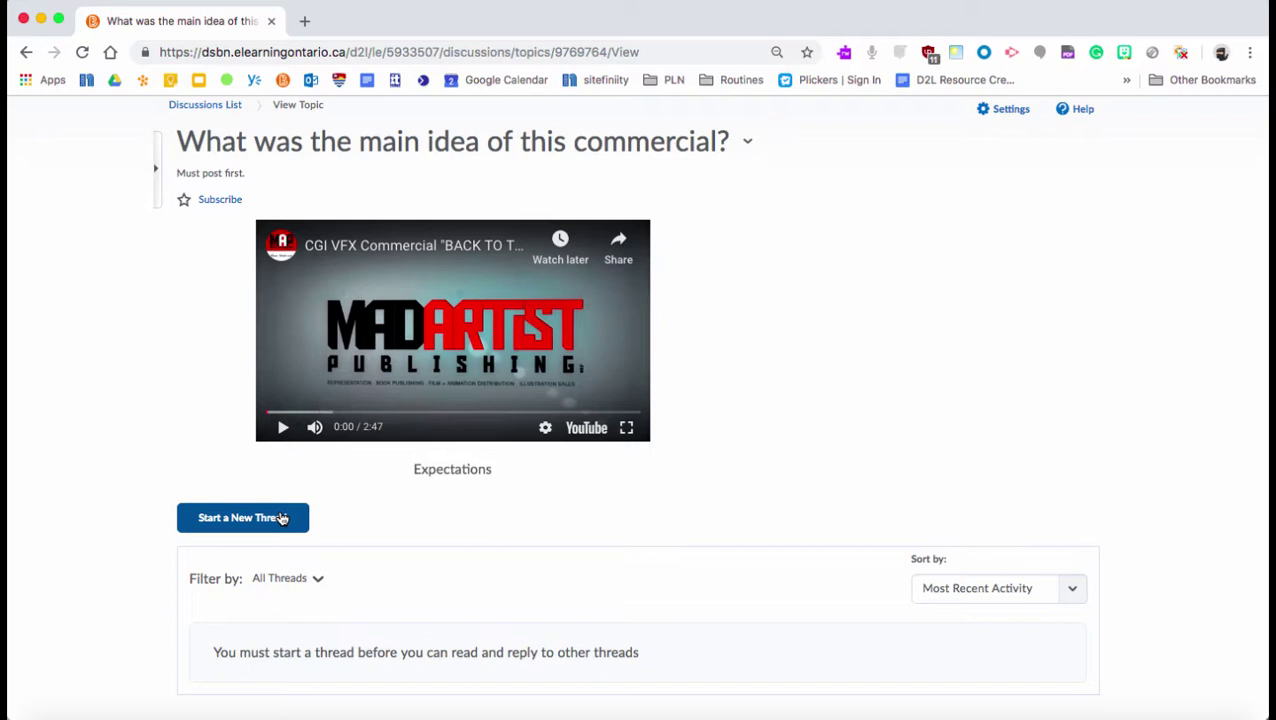
click(282, 518)
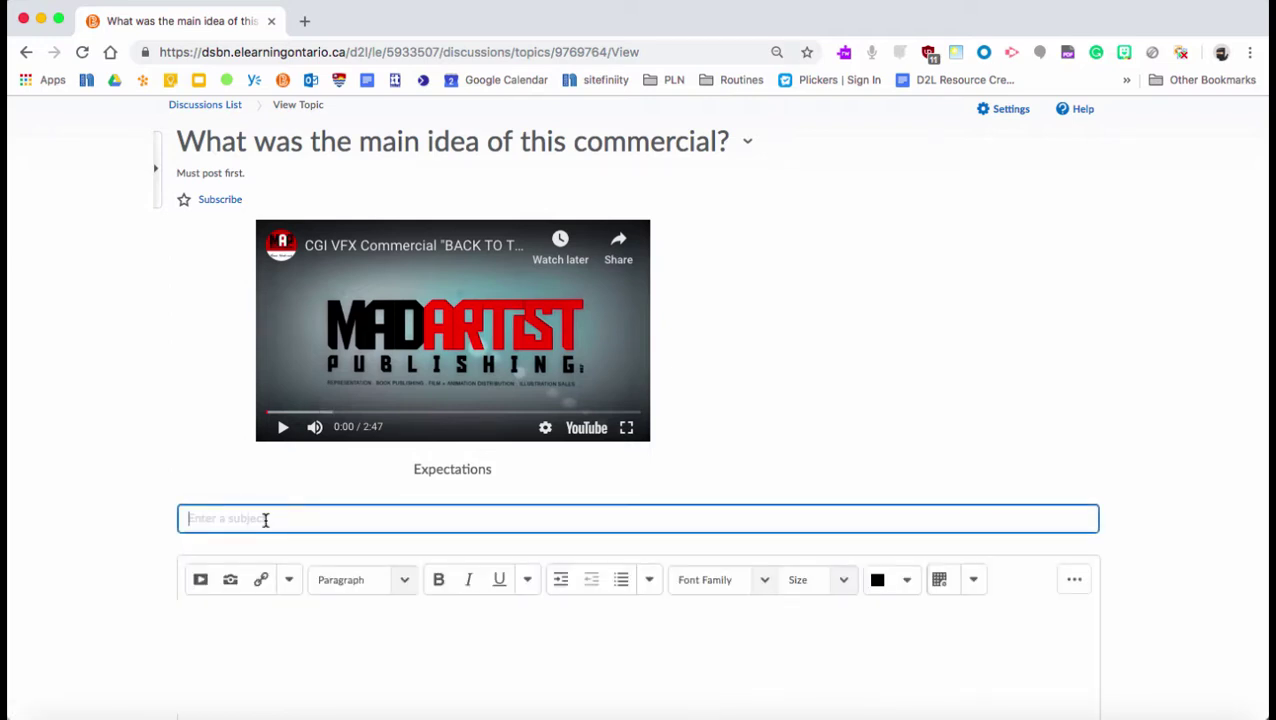
scroll(265, 519, down, 2)
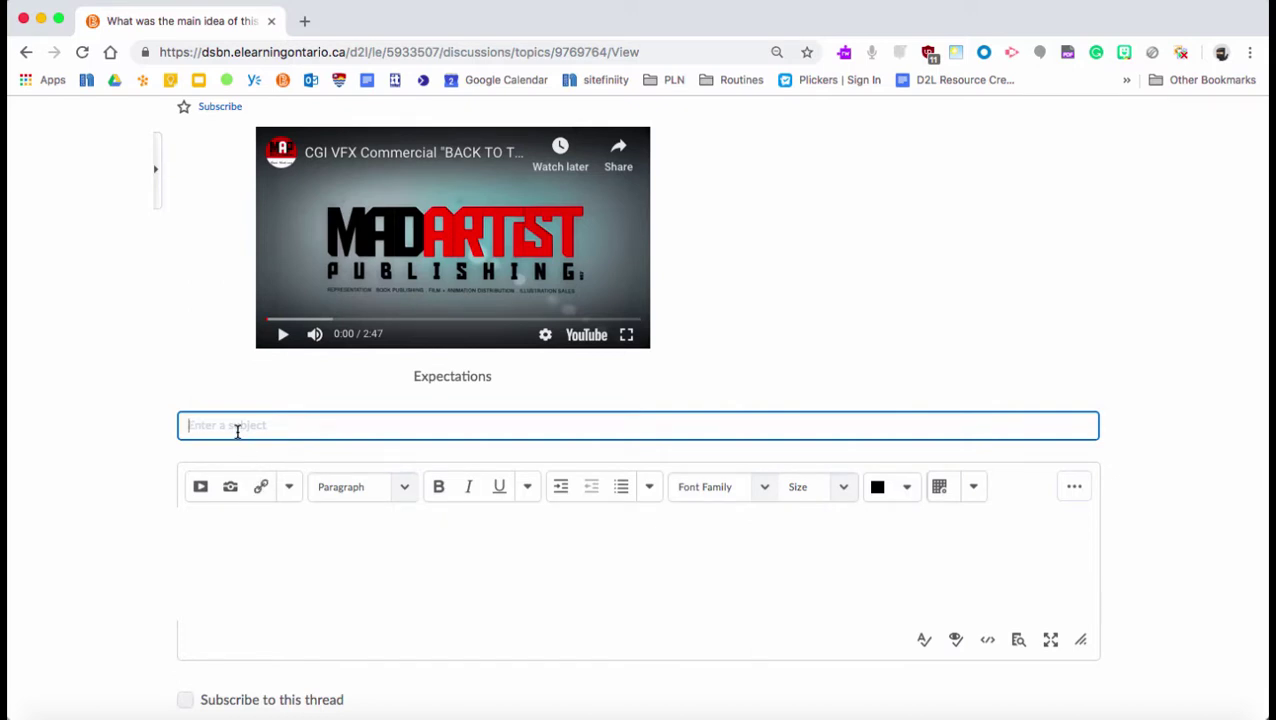
text(I think that)
click(217, 520)
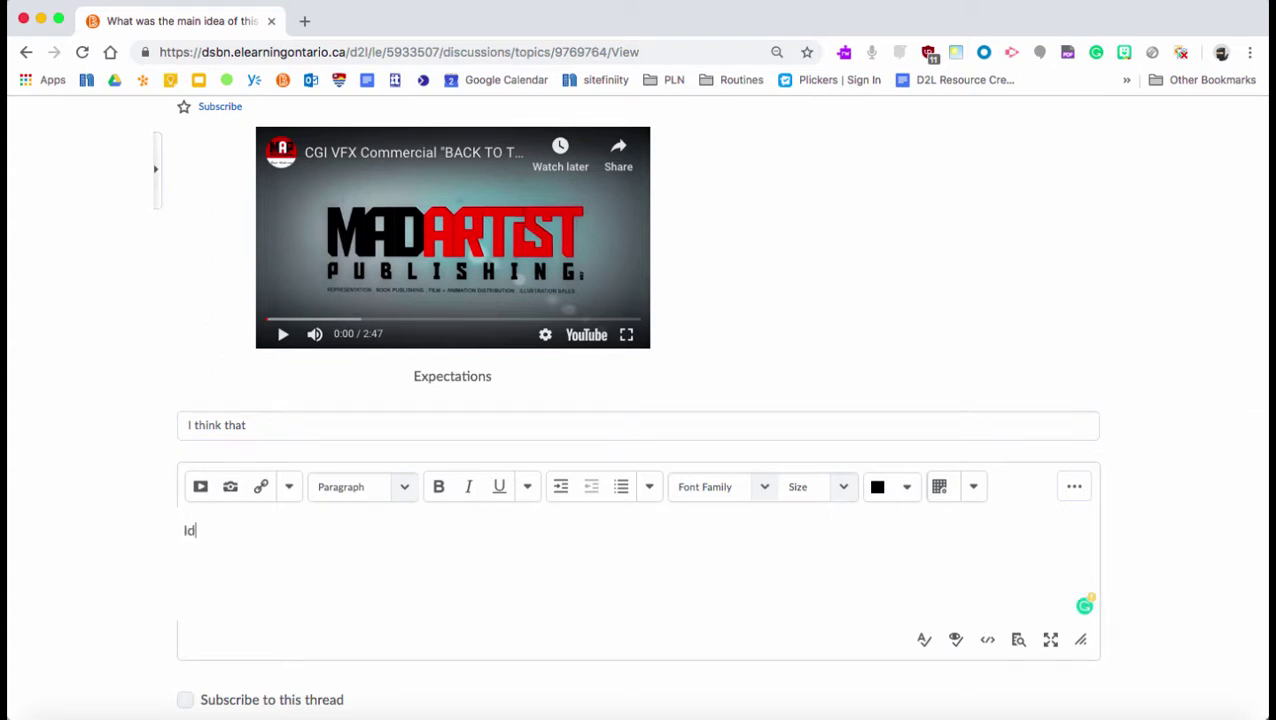
scroll(216, 546, down, 3)
click(208, 616)
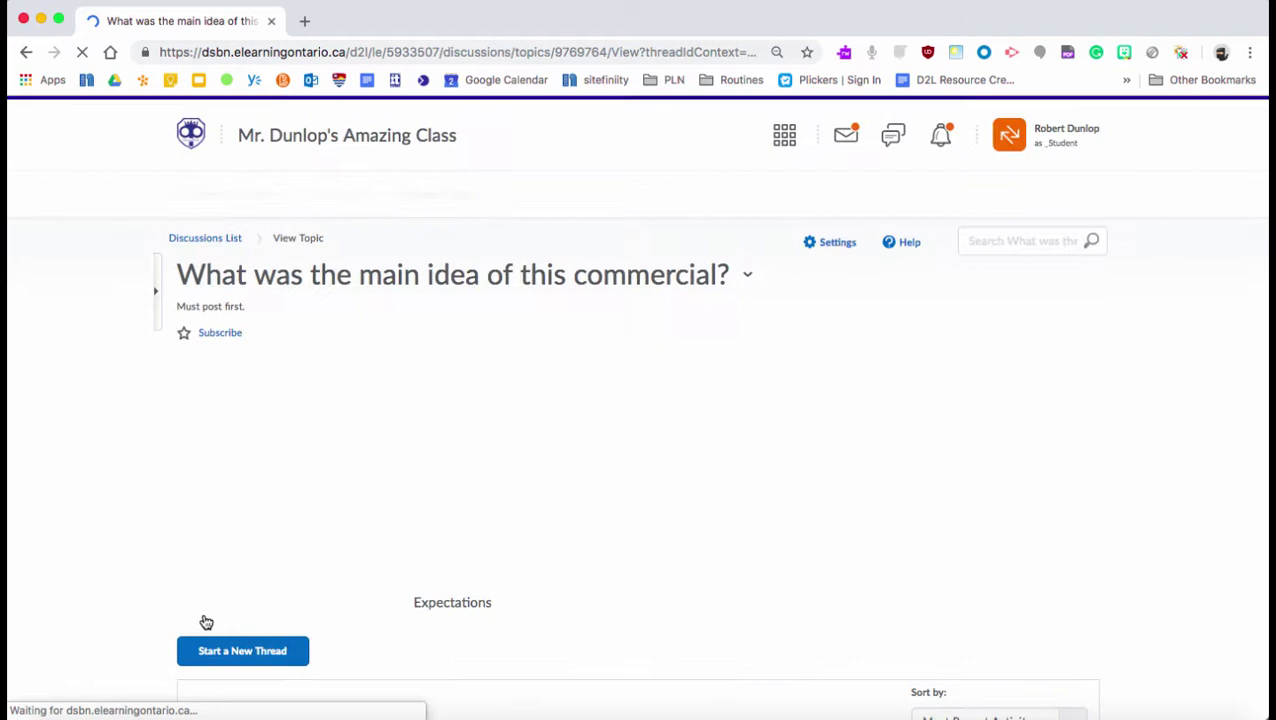
Open the posted "I think that" thread to check how to reply, and return to the news on the course homepage.
scroll(350, 607, down, 5)
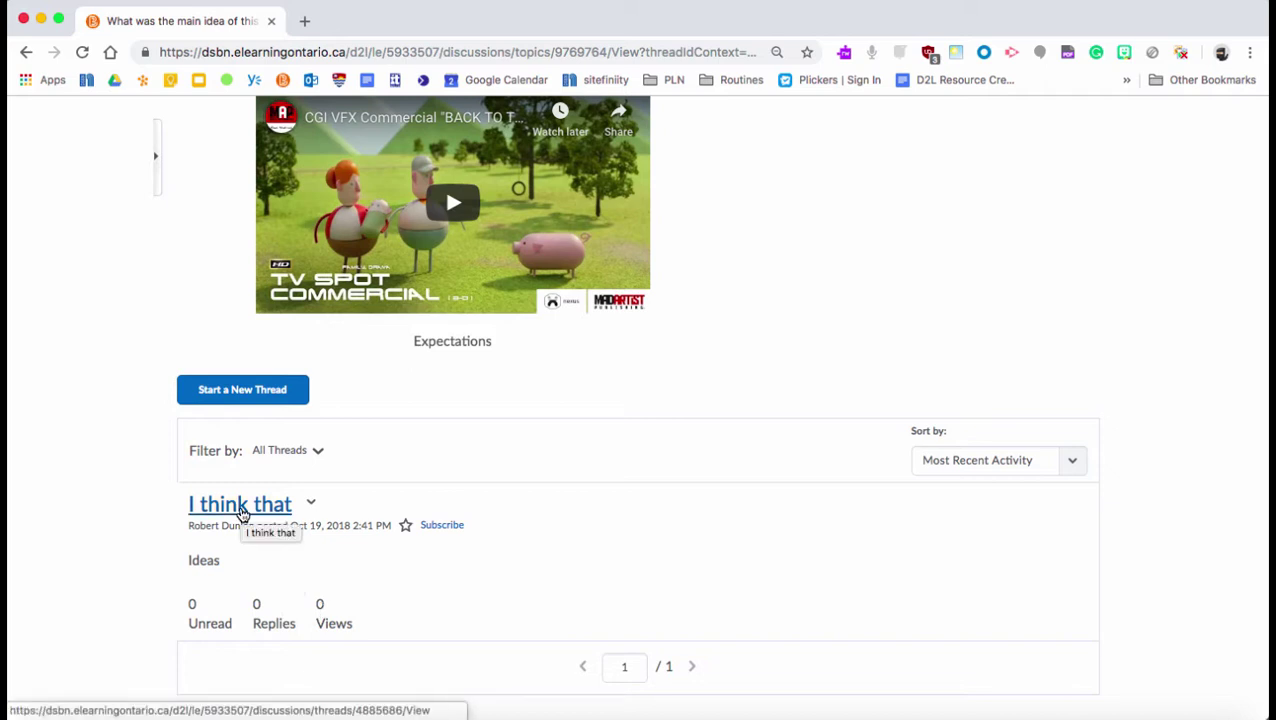
click(241, 512)
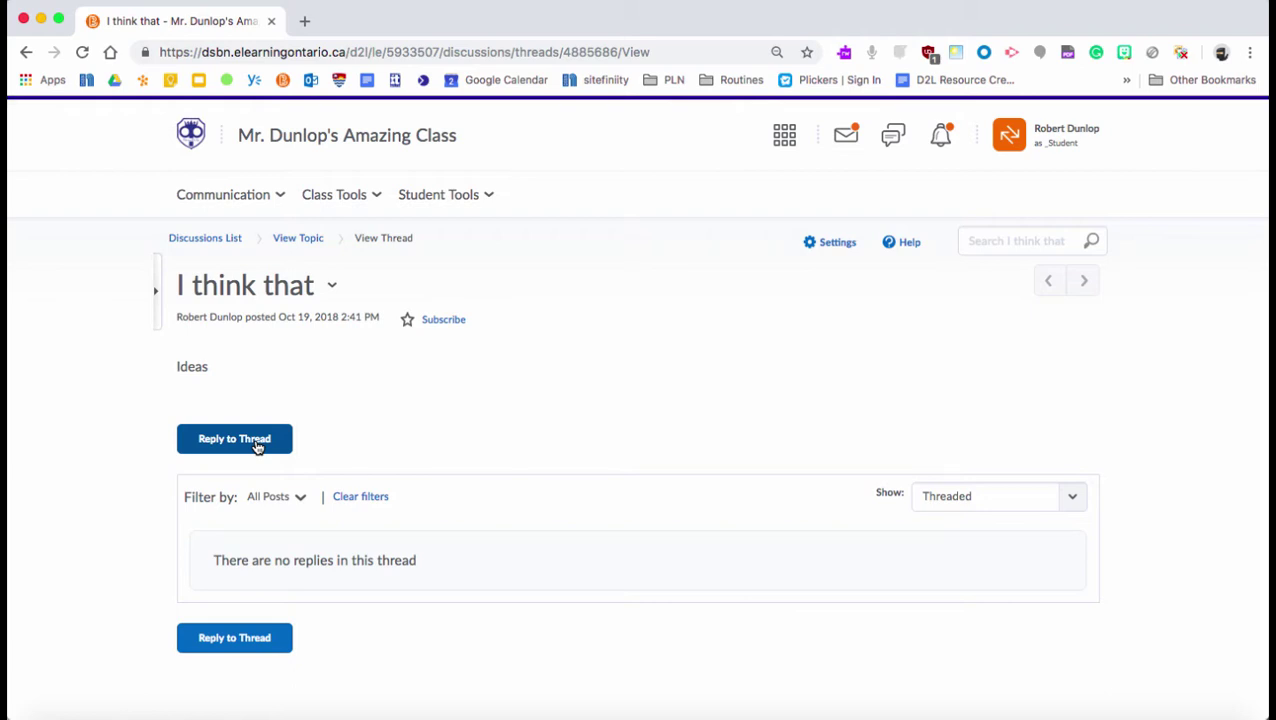
click(290, 148)
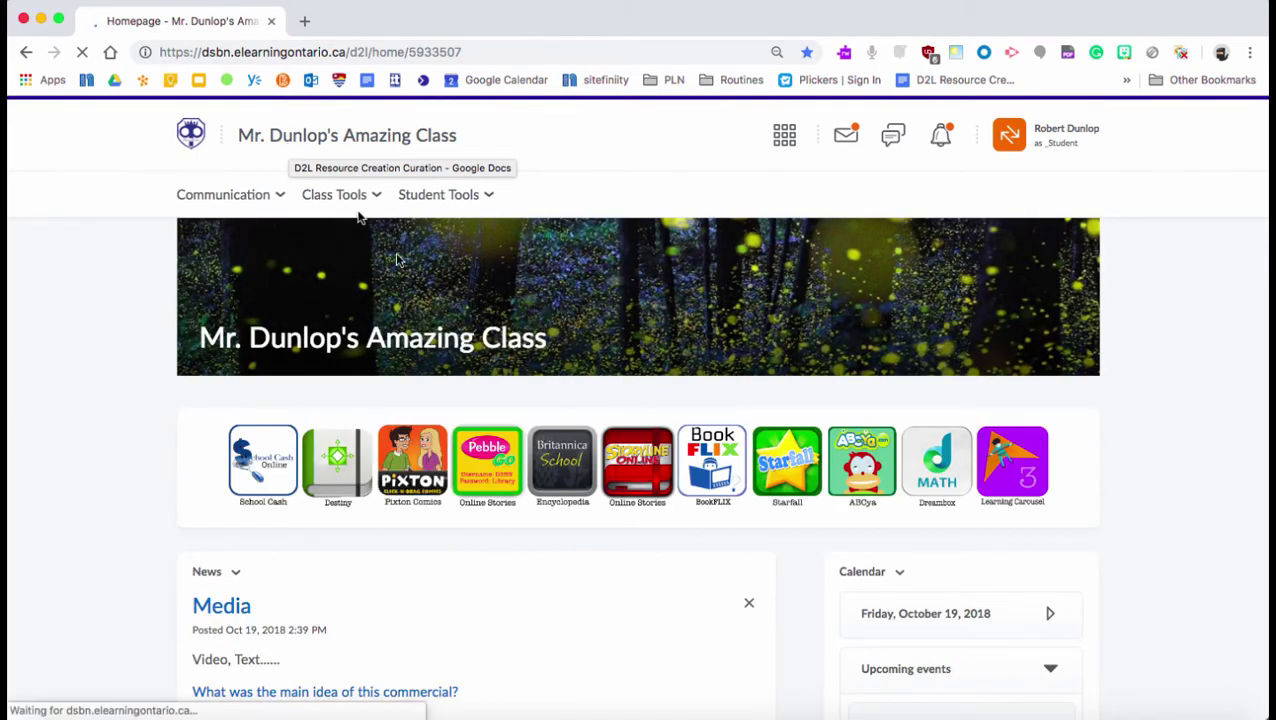
scroll(424, 585, down, 3)
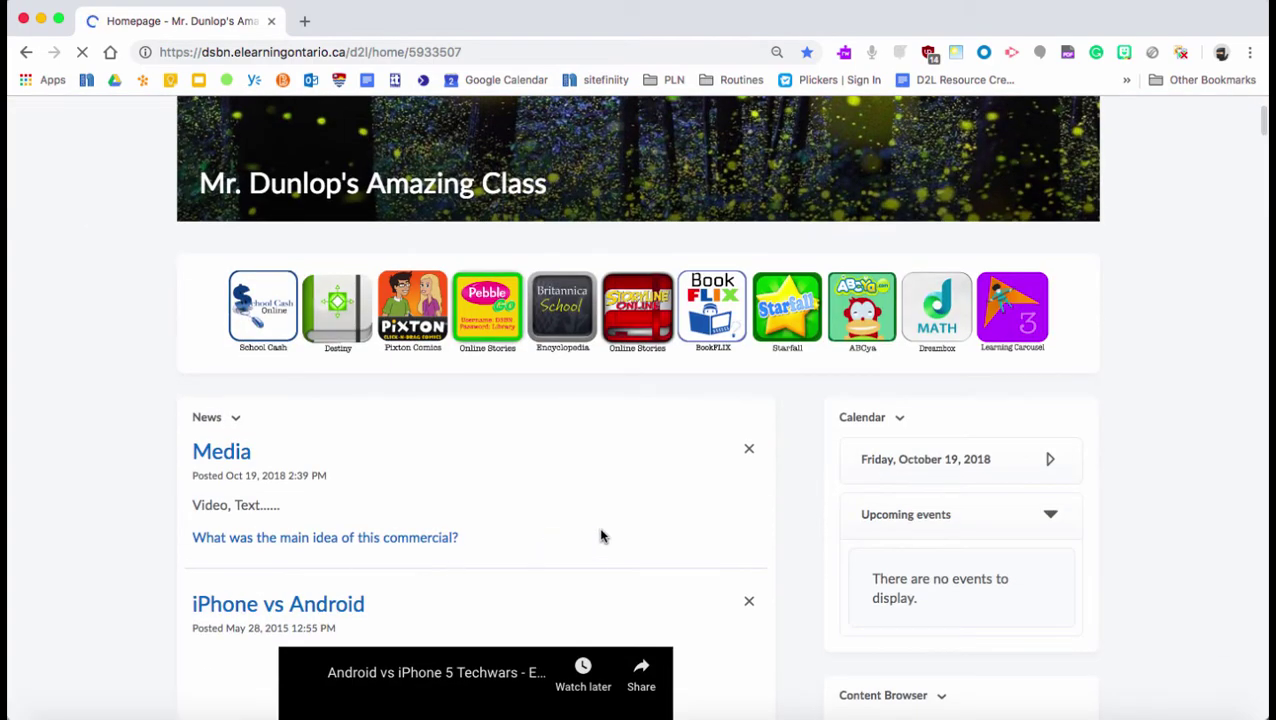